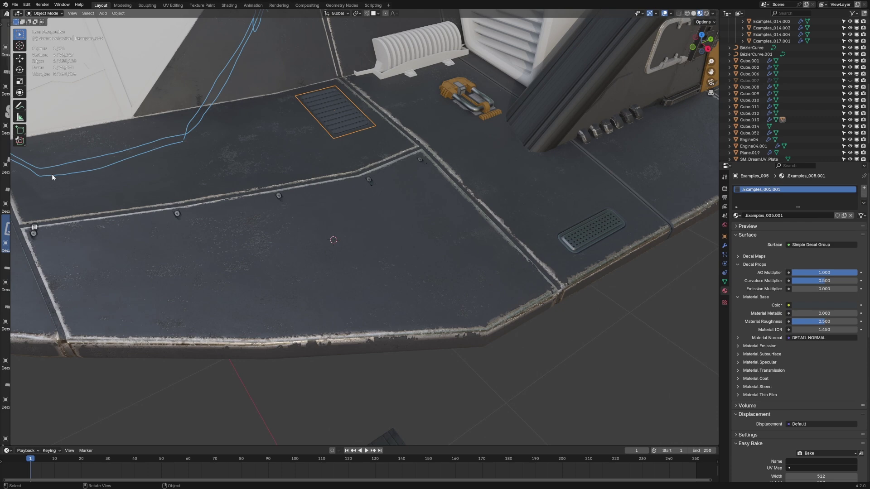
# Step: Add the striped-frame Decal_Text_Clean decal from the Decals catalog to the side hull panel, rotated about -72.5° and repositioned within the panel
pyautogui.moveTo(10, 170); pyautogui.dragTo(244, 171)
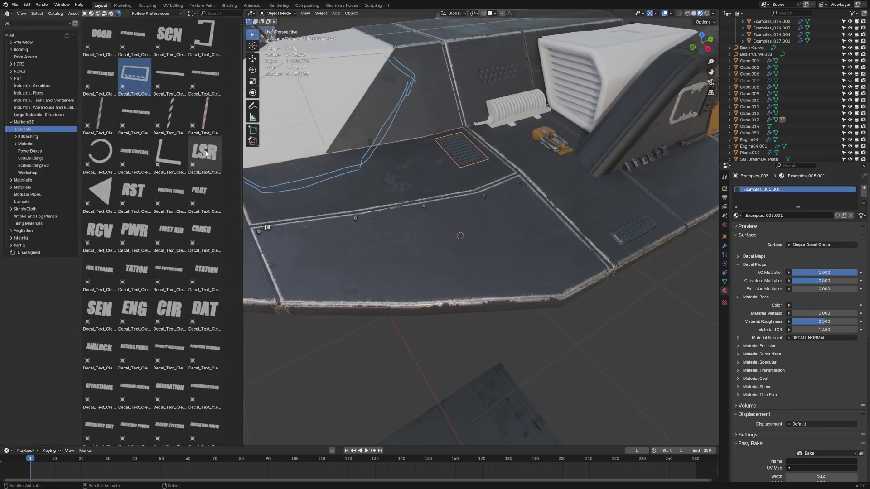
pyautogui.moveTo(134, 77); pyautogui.dragTo(480, 245)
pyautogui.press('r')
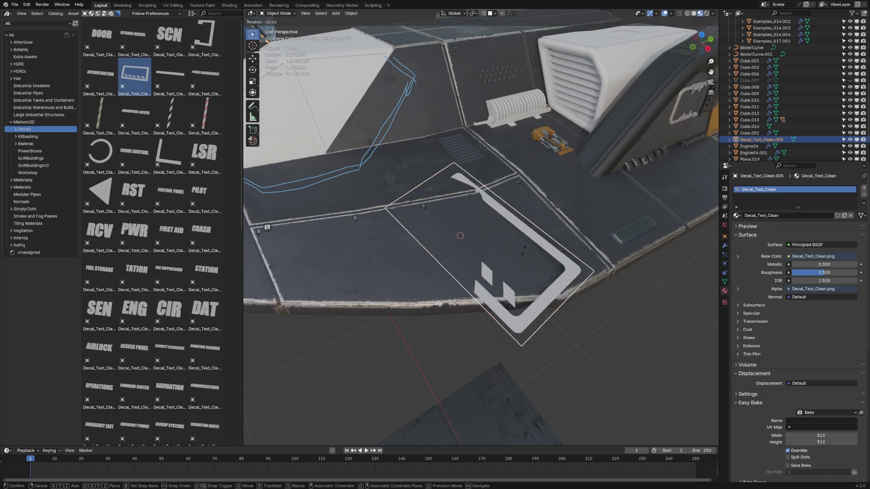
pyautogui.click(509, 222)
pyautogui.press('g')
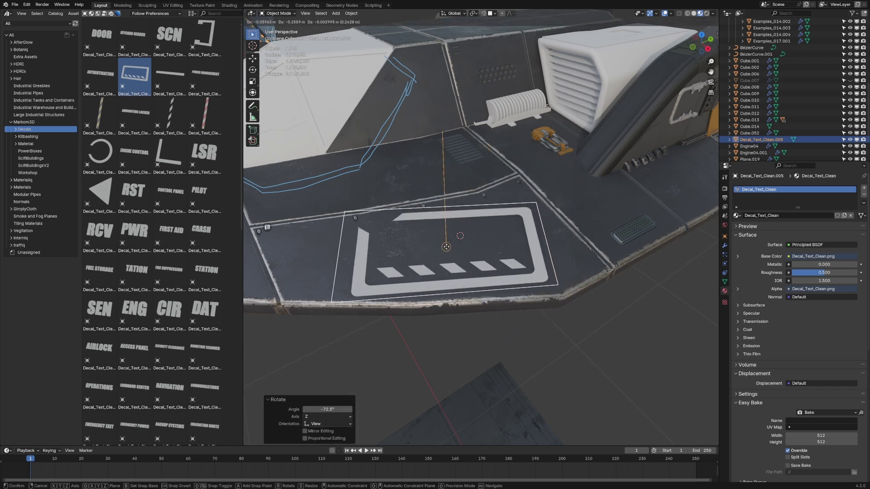
pyautogui.click(471, 249)
# Step: Scale the frame decal to about 0.121 and move it slightly along the side hull panel
pyautogui.press('s')
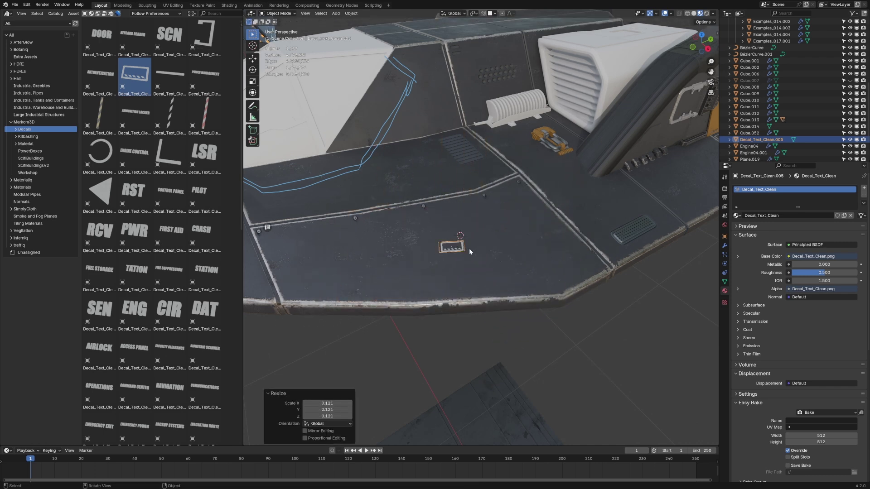
pyautogui.click(471, 238)
pyautogui.press('g')
pyautogui.click(475, 235)
# Step: Move the frame decal to the ship's nose and enlarge it by a factor of about 4.048
pyautogui.moveTo(475, 235); pyautogui.dragTo(593, 258, button='middle')
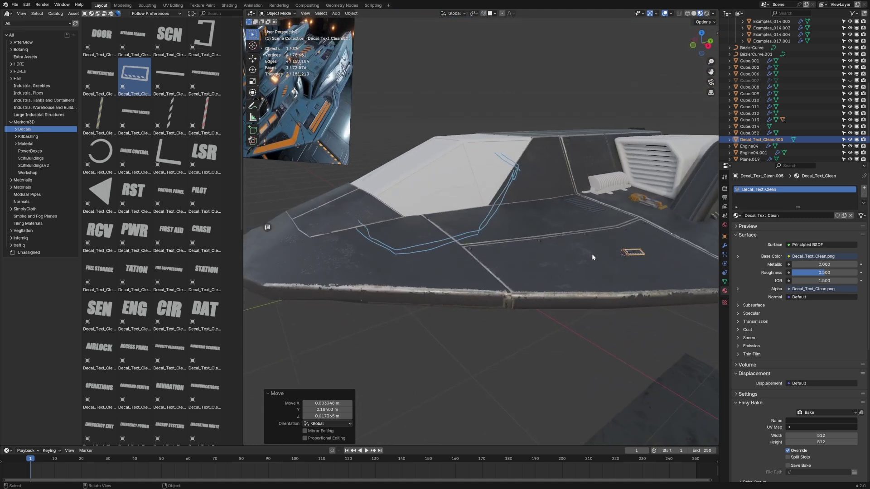
pyautogui.press('g')
pyautogui.click(317, 267)
pyautogui.moveTo(317, 267); pyautogui.dragTo(483, 287, button='middle')
pyautogui.press('KP_Decimal')
pyautogui.press('s')
pyautogui.click(483, 254)
pyautogui.scroll(-4, 498, 280)
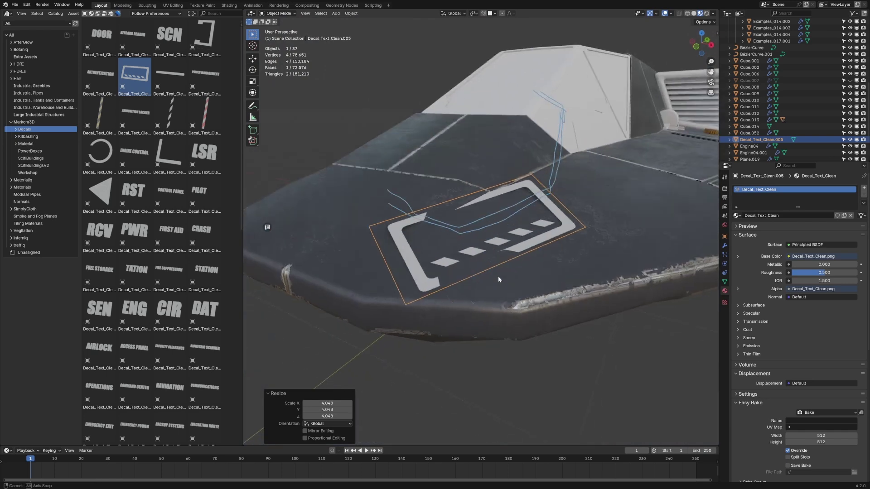
# Step: Rotate and reposition the decal on the nose, and raise it about 0.136 m along its local Z axis
pyautogui.press('r')
pyautogui.click(519, 244)
pyautogui.press('g')
pyautogui.click(524, 260)
pyautogui.press('g')
pyautogui.press('z')
pyautogui.press('z')
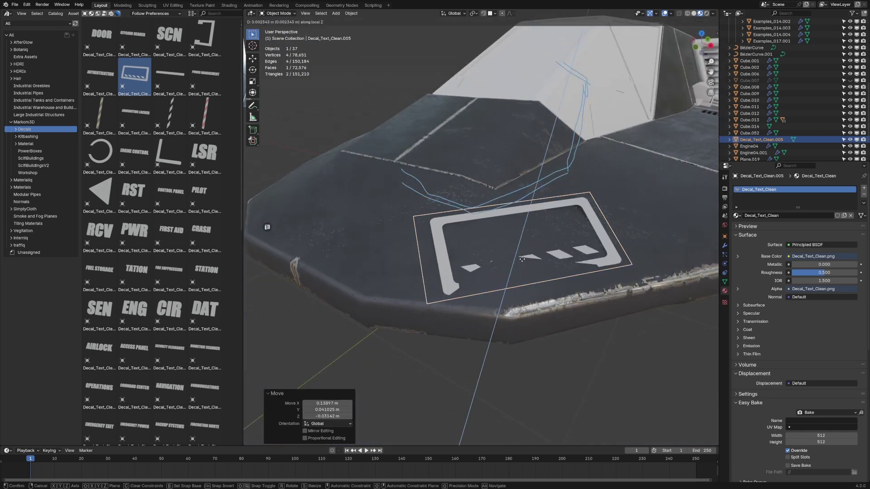
pyautogui.click(538, 240)
# Step: Add a Shrinkwrap modifier to the decal, targeting the hull Cube.013 with a 0.01 m offset
pyautogui.click(724, 245)
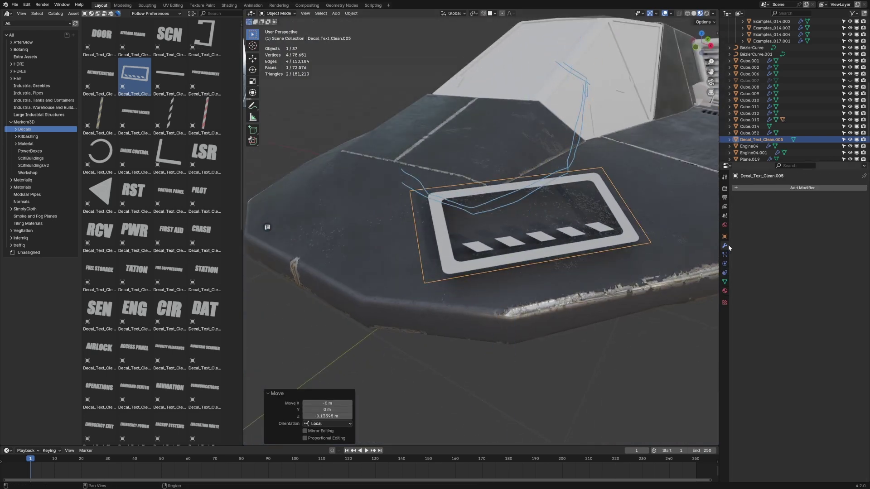
pyautogui.click(777, 188)
pyautogui.moveTo(752, 212)
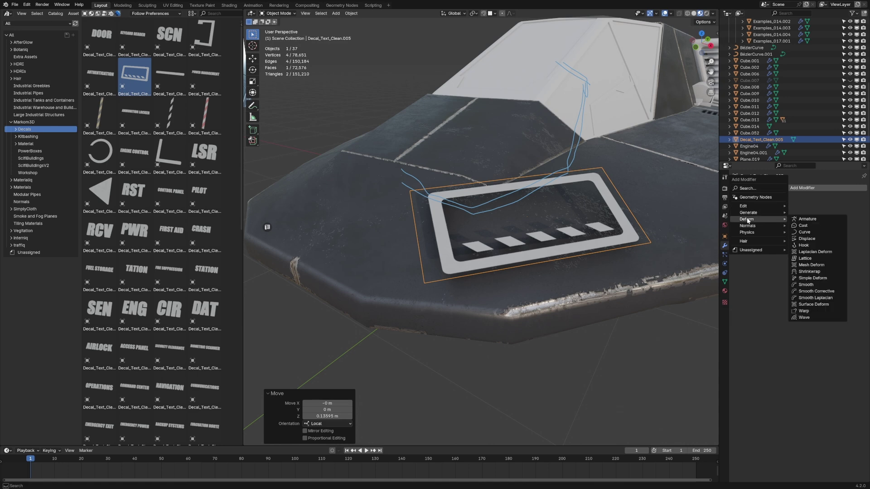
pyautogui.click(816, 273)
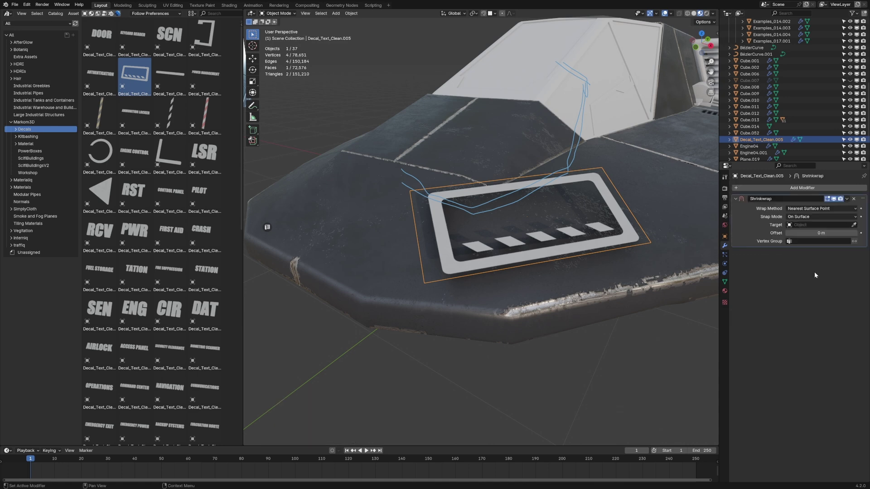
pyautogui.click(853, 225)
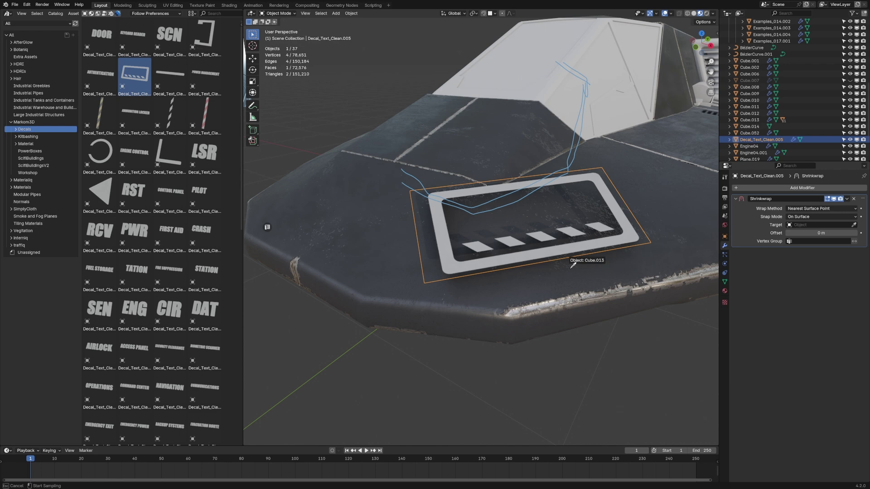
pyautogui.click(570, 270)
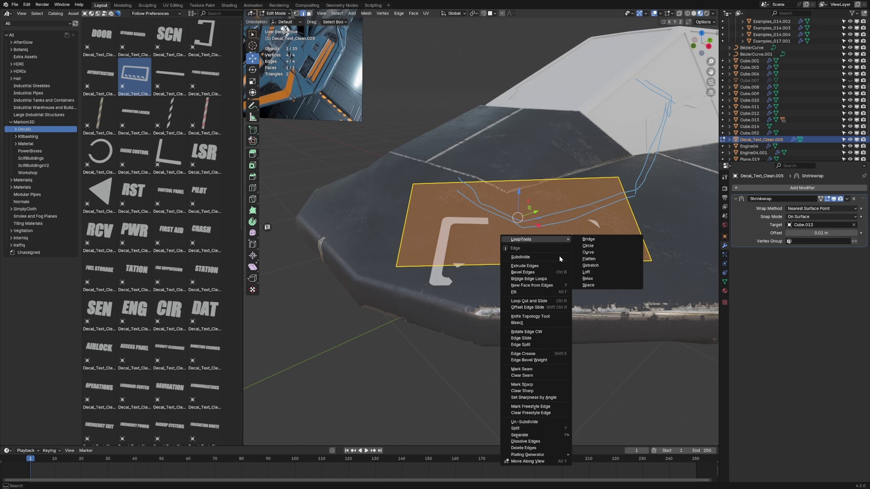
# Step: Subdivide the decal mesh into a 4-by-4 grid and set the Shrinkwrap method to Project with Negative enabled
pyautogui.click(560, 258)
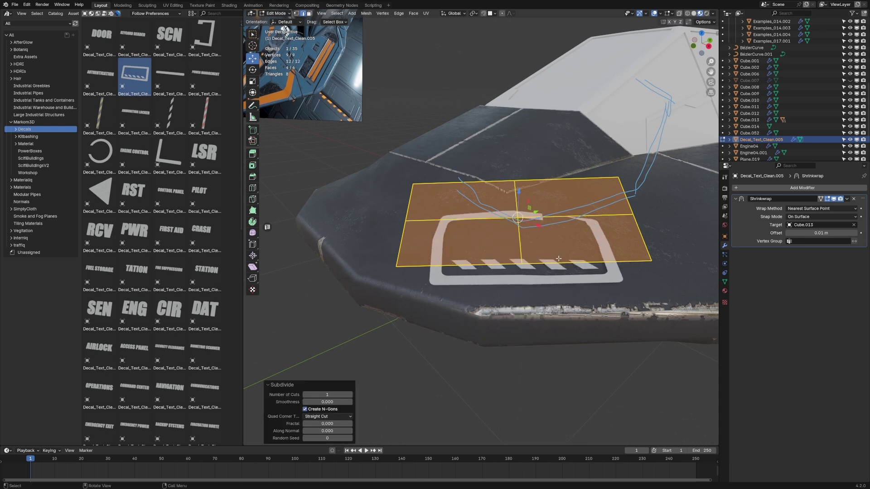
pyautogui.press('Tab')
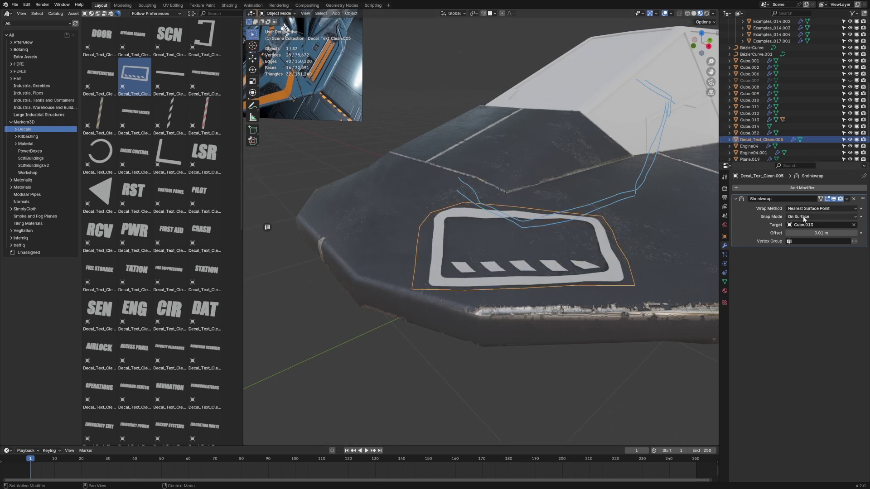
pyautogui.click(809, 210)
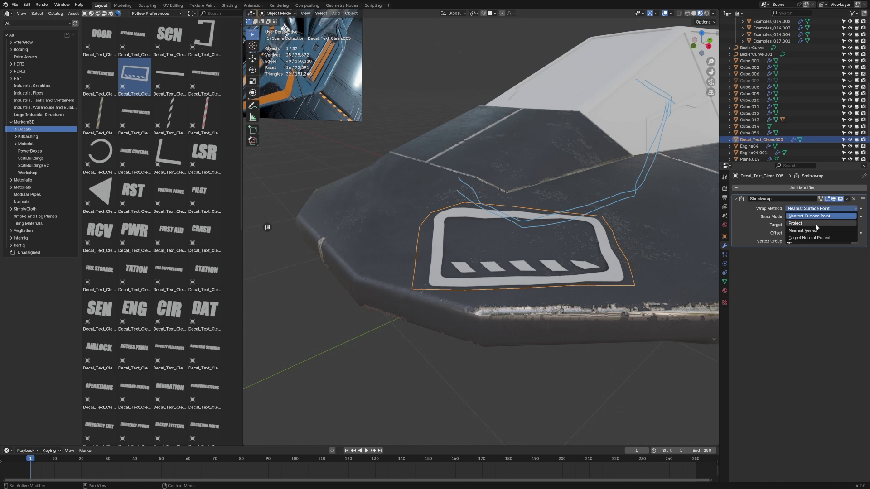
pyautogui.click(815, 223)
pyautogui.click(788, 248)
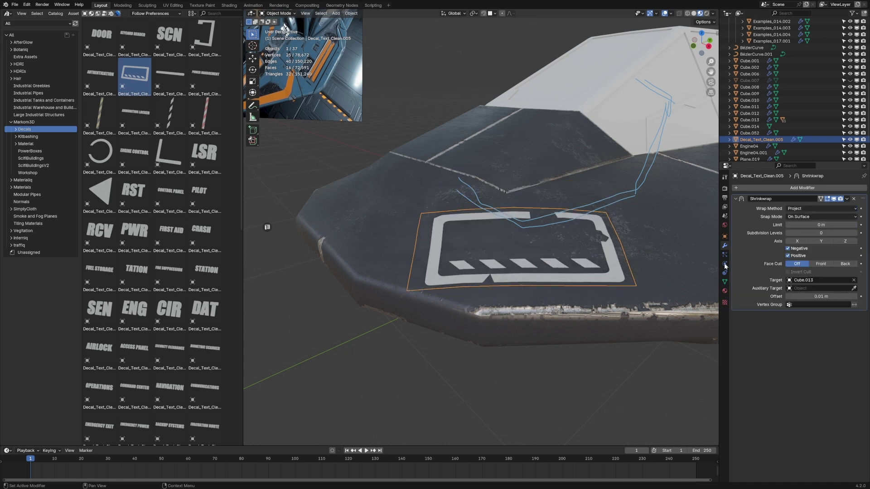
# Step: Slide the decal's outer cross edge loop, nearest the notched end, toward the centre with a factor of about 0.33
pyautogui.moveTo(494, 285); pyautogui.dragTo(506, 333, button='middle')
pyautogui.press('Tab')
pyautogui.press('Tab')
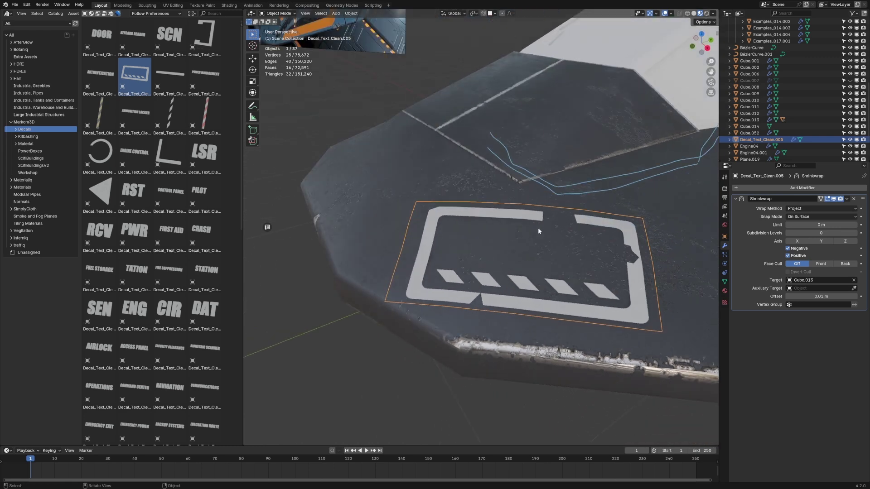
pyautogui.moveTo(526, 235); pyautogui.dragTo(558, 276, button='middle')
pyautogui.press('Tab')
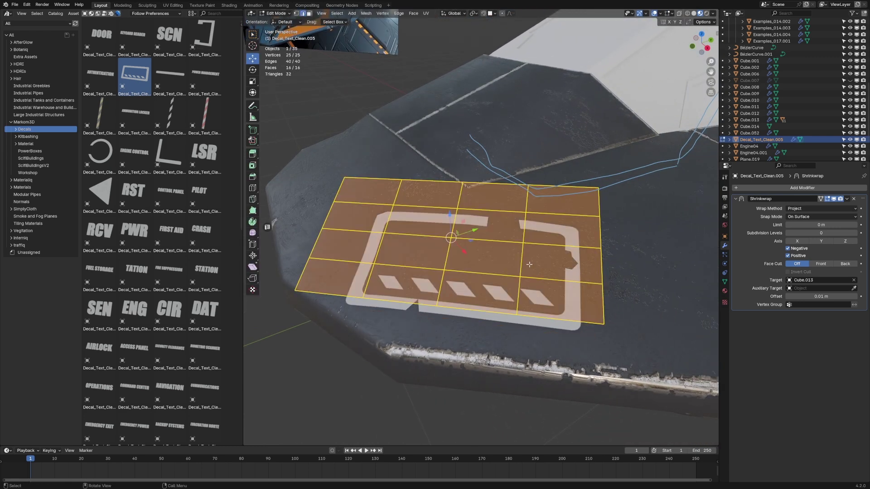
pyautogui.keyDown('alt'); pyautogui.click(525, 264); pyautogui.keyUp('alt')
pyautogui.press('g')
pyautogui.press('g')
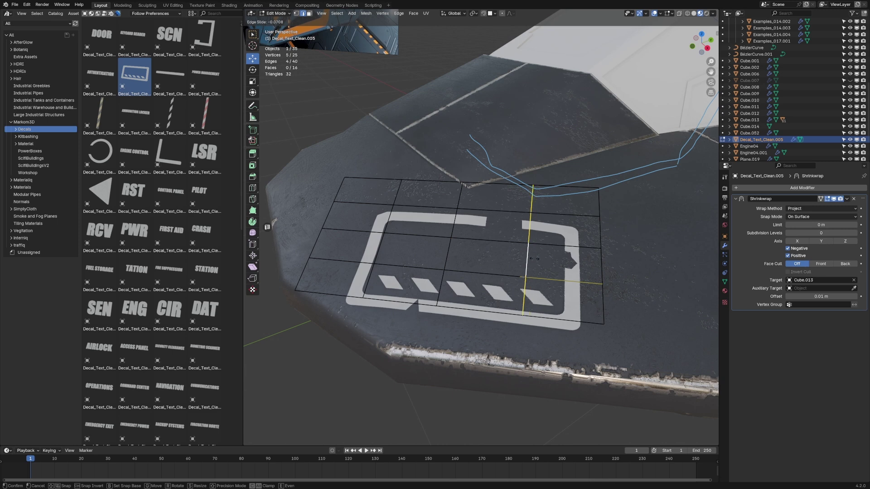
pyautogui.click(503, 252)
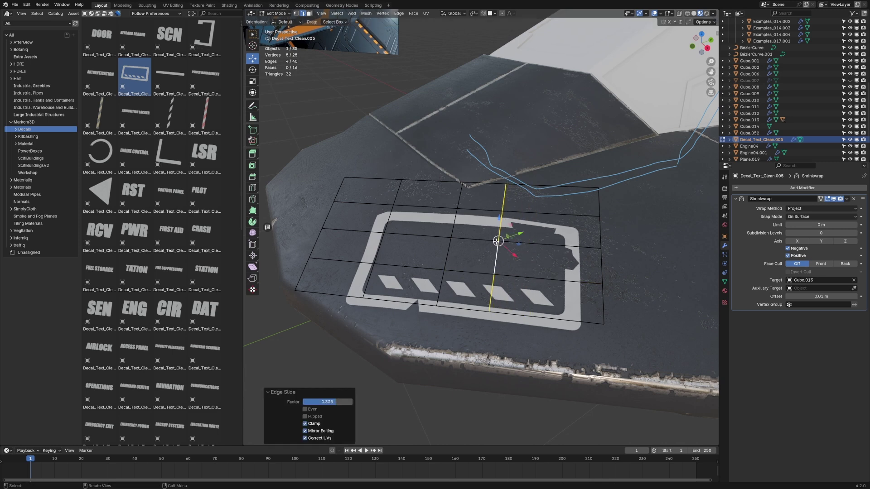
# Step: Slide a single middle edge of that loop back toward the decal's notched end with a factor of about -0.612
pyautogui.click(497, 256)
pyautogui.press('g')
pyautogui.press('g')
pyautogui.click(547, 263)
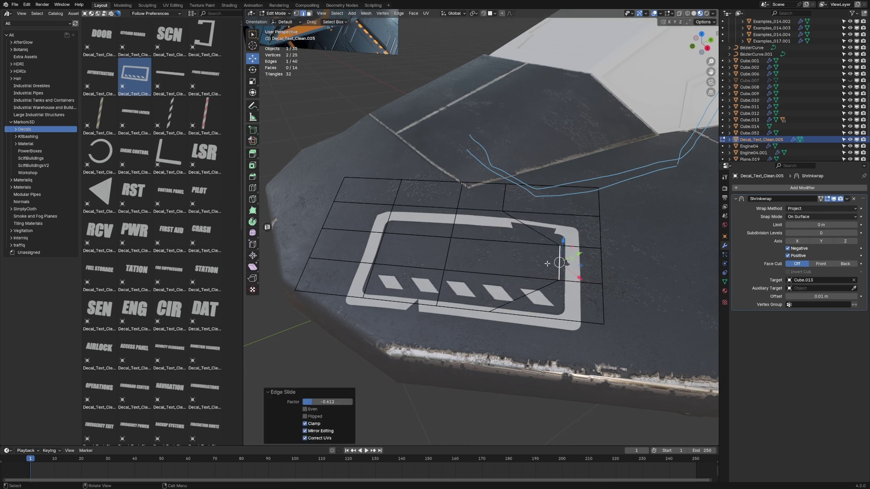
pyautogui.press('Tab')
# Step: In wireframe shading, slide the lower vertex of the bent edge loop toward the decal's short outer edge by a factor of about 0.705
pyautogui.moveTo(493, 227); pyautogui.dragTo(505, 252, button='middle')
pyautogui.press('z')
pyautogui.click(592, 304)
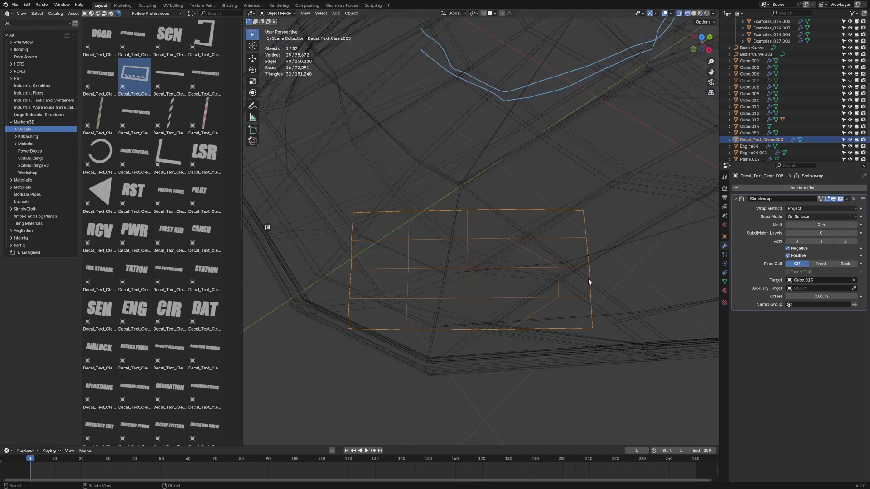
pyautogui.press('Tab')
pyautogui.click(553, 320)
pyautogui.press('g')
pyautogui.press('g')
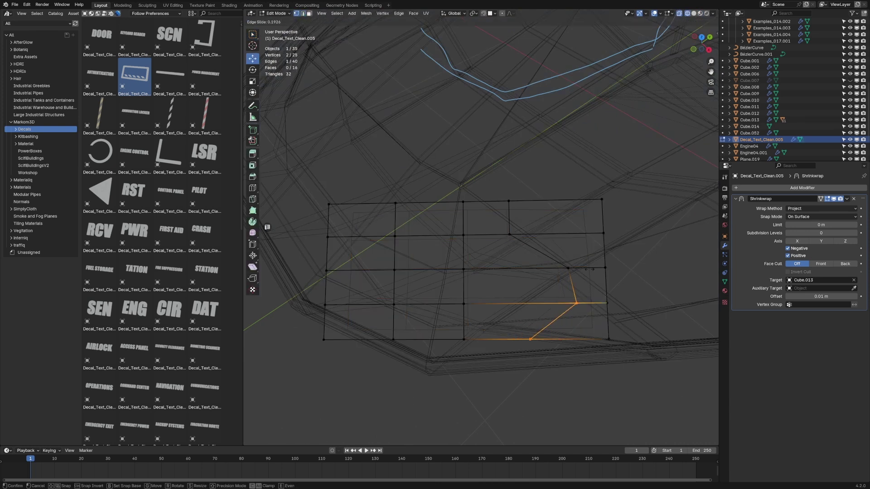
pyautogui.click(584, 270)
pyautogui.click(570, 303)
pyautogui.press('g')
pyautogui.press('g')
pyautogui.click(594, 303)
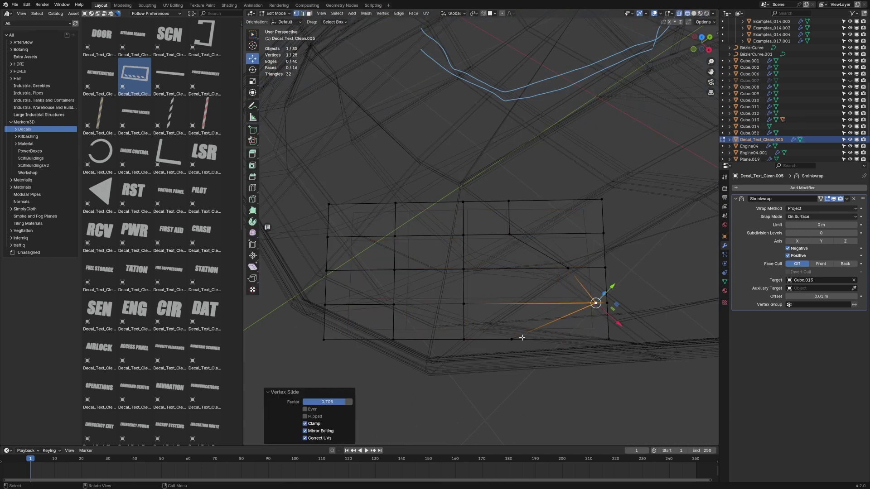
# Step: Slide the loop's vertex on the decal's long front edge toward the corner and return the object to solid shading
pyautogui.click(521, 337)
pyautogui.press('g')
pyautogui.press('g')
pyautogui.click(614, 334)
pyautogui.press('Tab')
pyautogui.press('z')
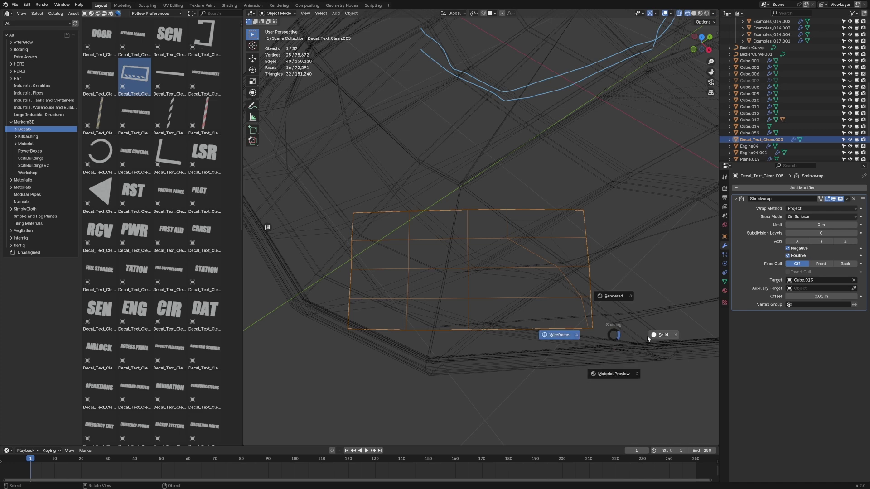
pyautogui.click(660, 335)
# Step: Shrink the decal to less than half its size on the nose and switch back to textured shading
pyautogui.moveTo(648, 324)
pyautogui.mouseDown(button='middle')
pyautogui.moveTo(608, 290)
pyautogui.moveTo(479, 243)
pyautogui.moveTo(543, 267)
pyautogui.moveTo(528, 290)
pyautogui.mouseUp(button='middle')
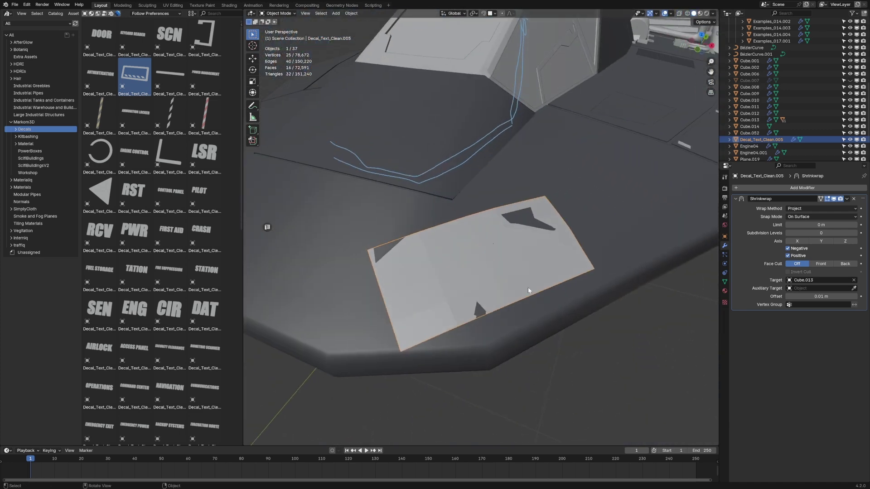
pyautogui.write('s.35')
pyautogui.press('Return')
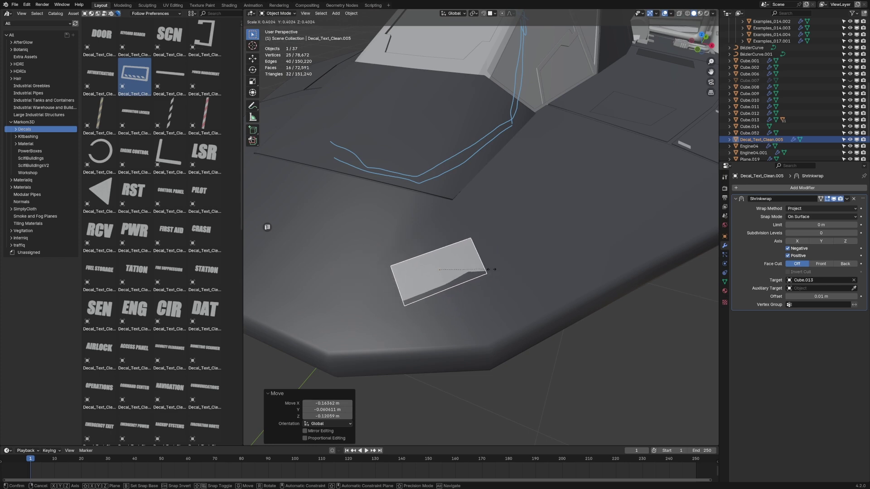
pyautogui.press('z')
pyautogui.moveTo(448, 280); pyautogui.dragTo(495, 264, button='middle')
pyautogui.scroll(-3, 525, 265)
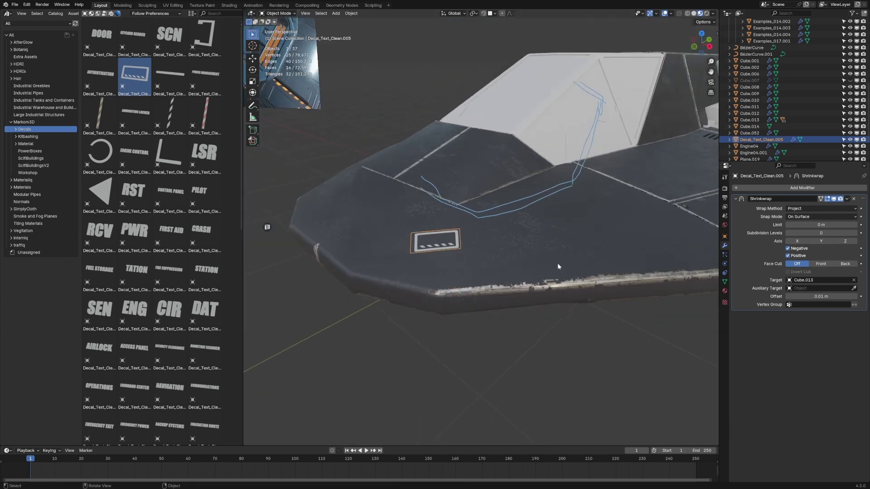
# Step: Insert the red-and-white M3D_CockpitText_002_Stripe02 decal on the engine housing beside the orange band using DECALmachine
pyautogui.keyDown('shift'); pyautogui.moveTo(664, 235); pyautogui.dragTo(376, 252, button='middle'); pyautogui.keyUp('shift')
pyautogui.moveTo(567, 245); pyautogui.dragTo(534, 221, button='middle')
pyautogui.keyDown('shift'); pyautogui.moveTo(535, 221); pyautogui.dragTo(439, 202, button='middle'); pyautogui.keyUp('shift')
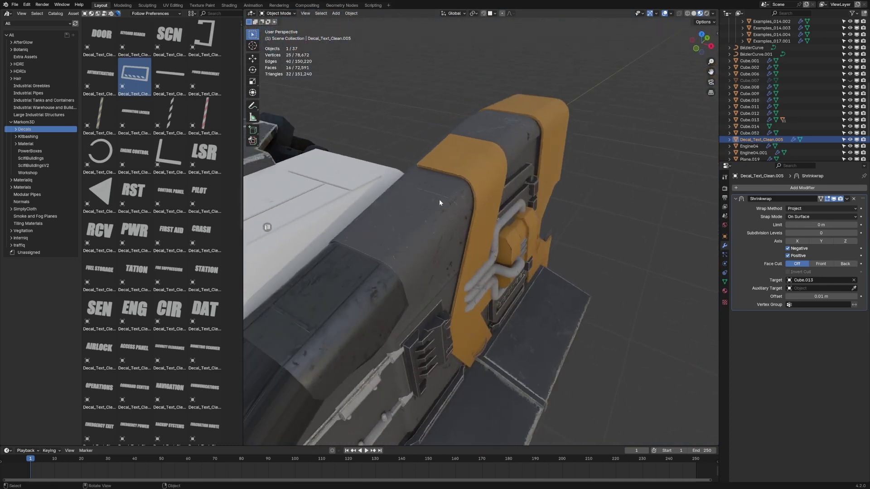
pyautogui.press('d')
pyautogui.moveTo(521, 207)
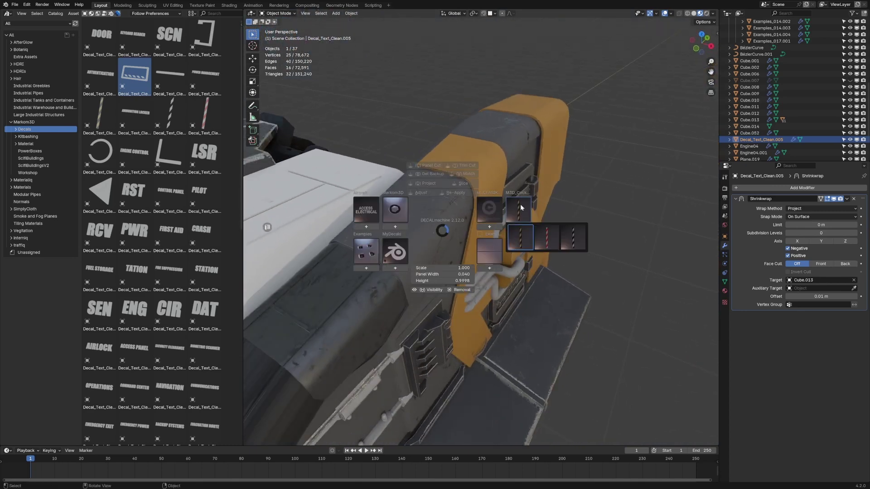
pyautogui.click(546, 236)
# Step: Project the red-and-white stripe decal onto the curved engine housing
pyautogui.moveTo(474, 255); pyautogui.dragTo(438, 213, button='middle')
pyautogui.press('d')
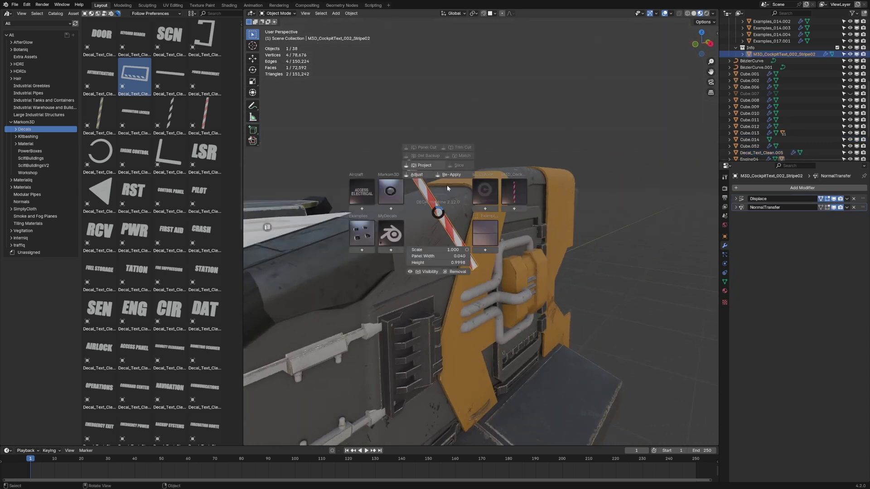
pyautogui.click(434, 169)
pyautogui.moveTo(433, 170); pyautogui.dragTo(478, 272, button='middle')
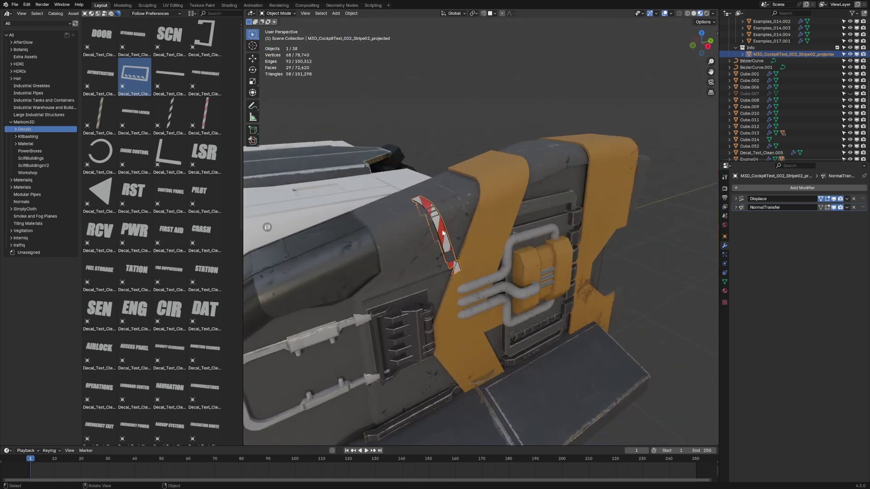
# Step: Retrieve the backup of the projected stripe decal and scale it to about 0.551
pyautogui.press('d')
pyautogui.press('s')
pyautogui.click(434, 266)
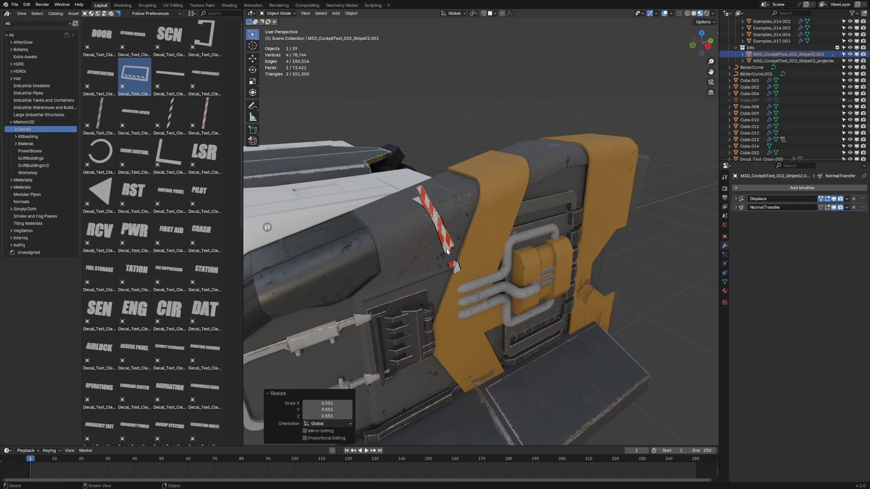
# Step: Delete the earlier projected stripe and project the smaller stripe decal onto the engine housing
pyautogui.click(447, 250)
pyautogui.press('Delete')
pyautogui.click(450, 244)
pyautogui.press('d')
pyautogui.click(423, 170)
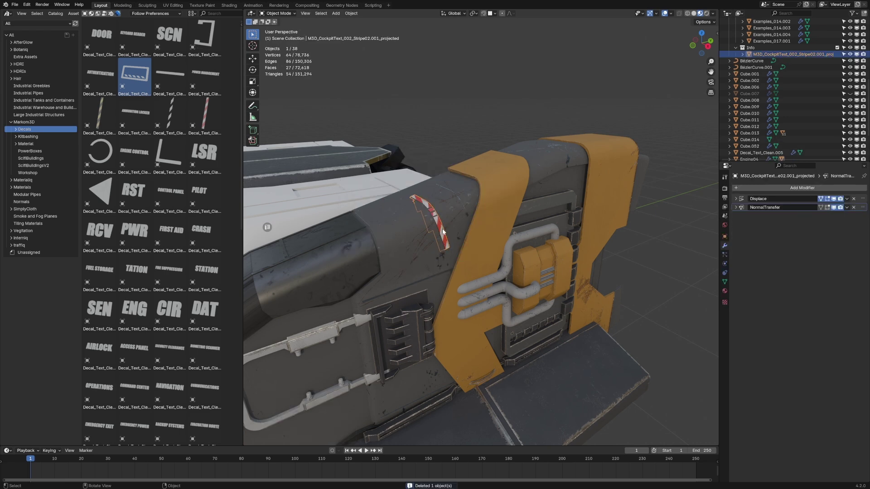
# Step: Examine the projected stripe decal on the engine housing and the striped frame decal on the ship's nose
pyautogui.moveTo(443, 231); pyautogui.dragTo(456, 222, button='middle')
pyautogui.press('d')
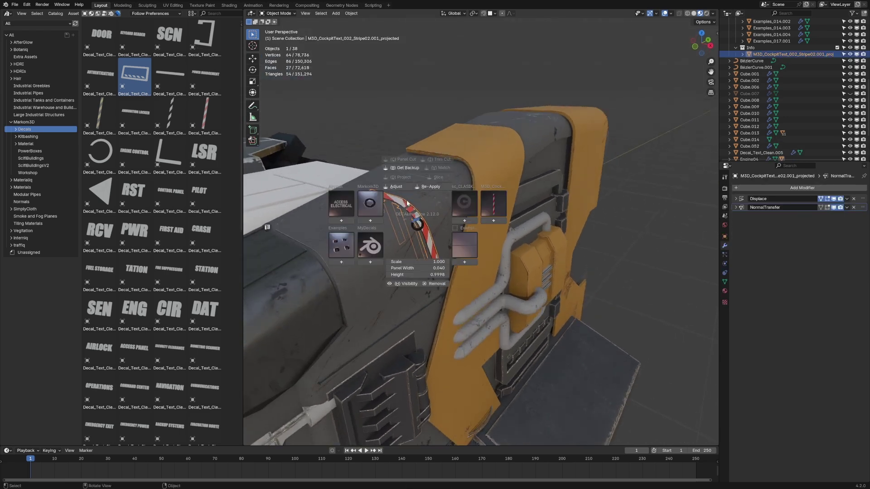
pyautogui.click(402, 190)
pyautogui.click(404, 190)
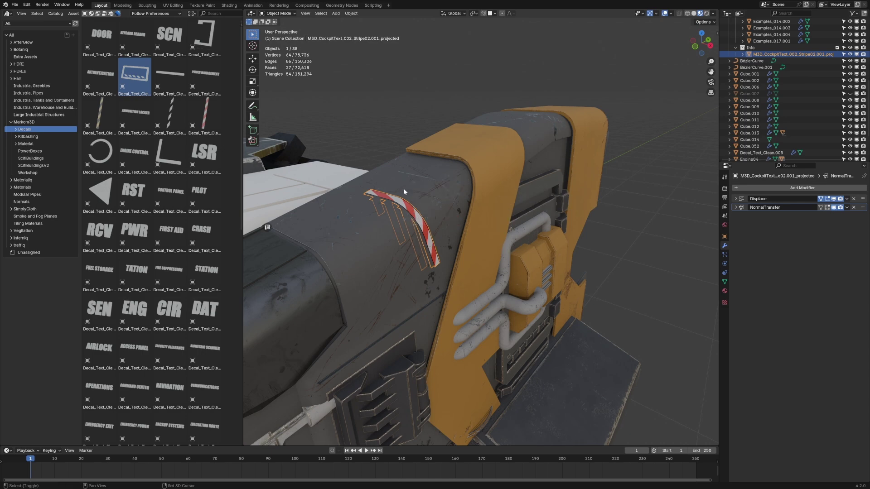
pyautogui.click(640, 211)
pyautogui.moveTo(640, 211); pyautogui.dragTo(530, 249, button='middle')
pyautogui.scroll(3, 450, 203)
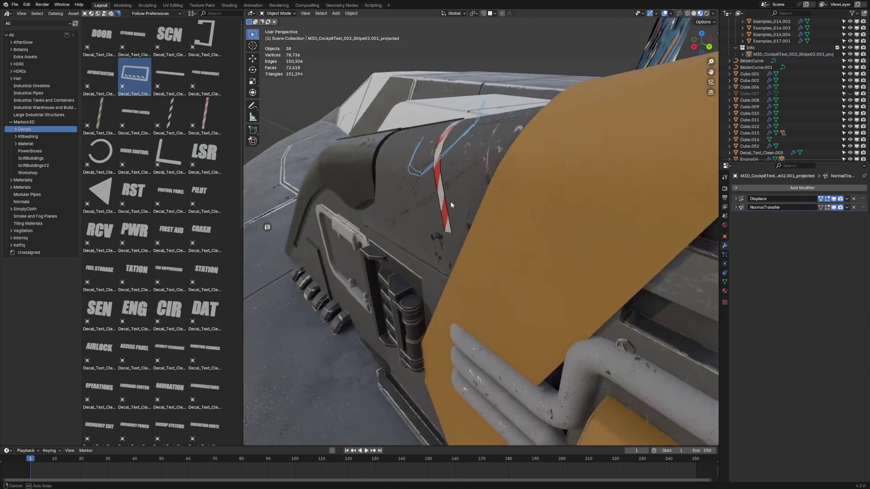
pyautogui.moveTo(451, 204); pyautogui.dragTo(532, 207, button='middle')
pyautogui.moveTo(557, 242); pyautogui.dragTo(475, 241, button='middle')
pyautogui.press('d')
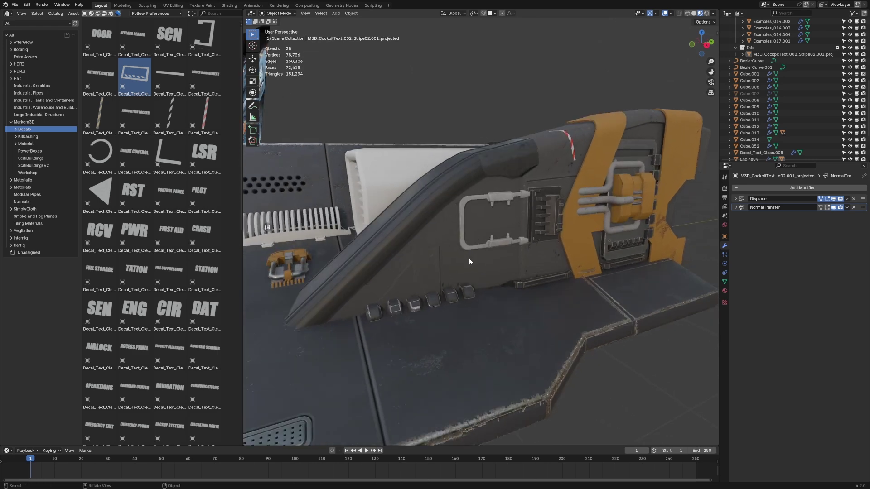
pyautogui.scroll(-3, 426, 254)
pyautogui.keyDown('shift'); pyautogui.moveTo(339, 341); pyautogui.dragTo(528, 233, button='middle'); pyautogui.keyUp('shift')
pyautogui.scroll(2, 528, 233)
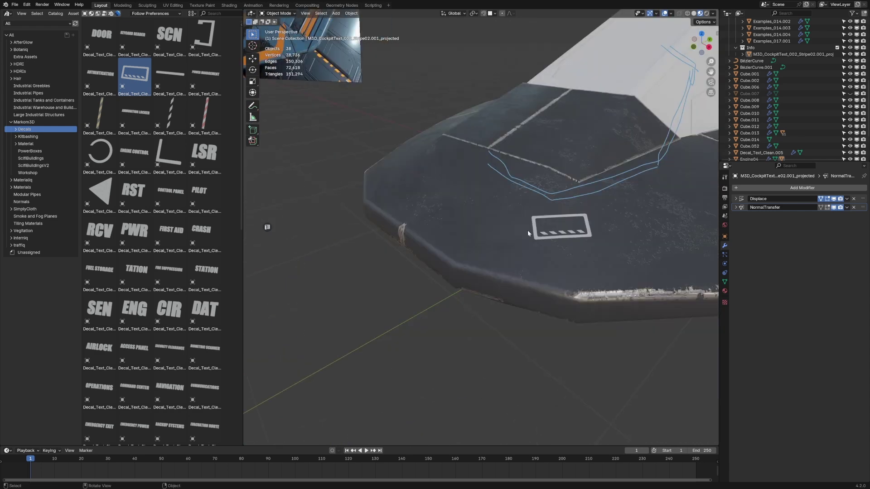
pyautogui.click(567, 228)
pyautogui.keyDown('shift'); pyautogui.moveTo(603, 231); pyautogui.dragTo(563, 249, button='middle'); pyautogui.keyUp('shift')
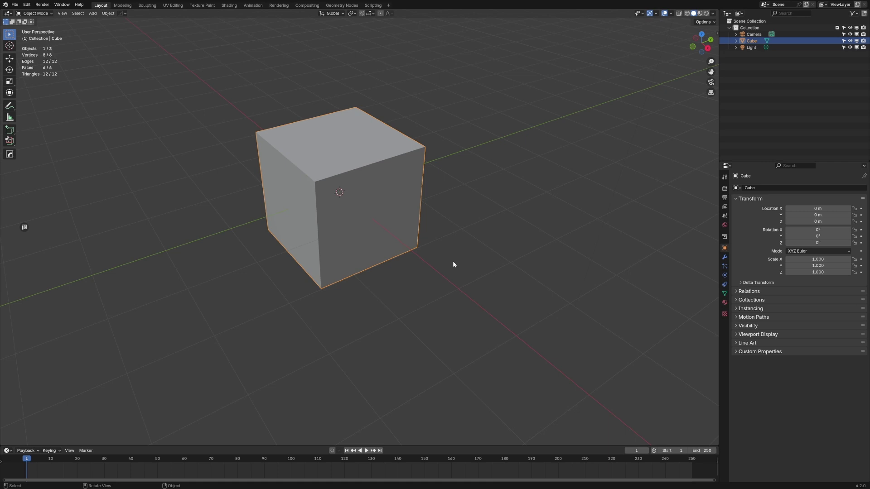
# Step: Search the installed add-ons in the preferences for "bool" and check the Bool Tool entry
pyautogui.click(26, 5)
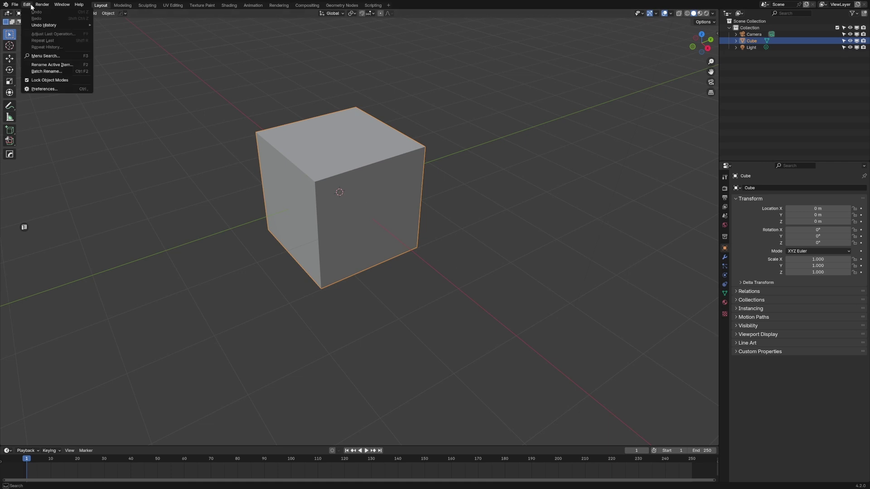
pyautogui.click(58, 86)
pyautogui.click(36, 40)
pyautogui.click(27, 4)
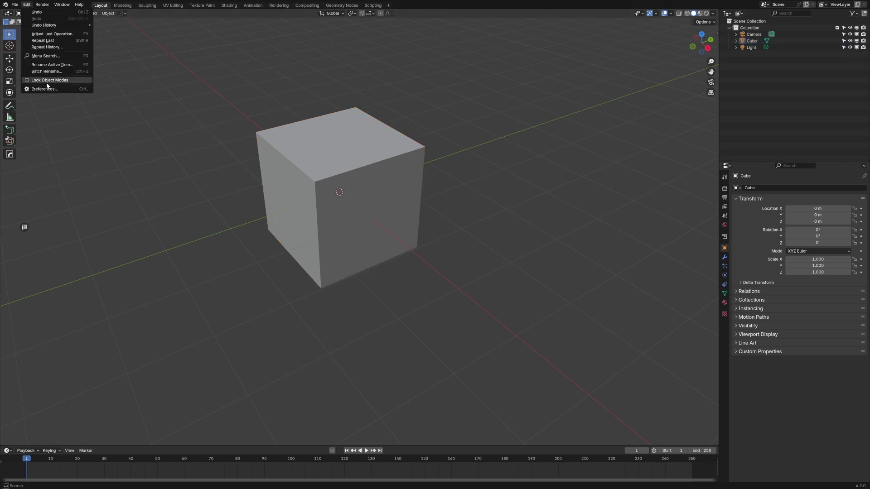
pyautogui.click(58, 85)
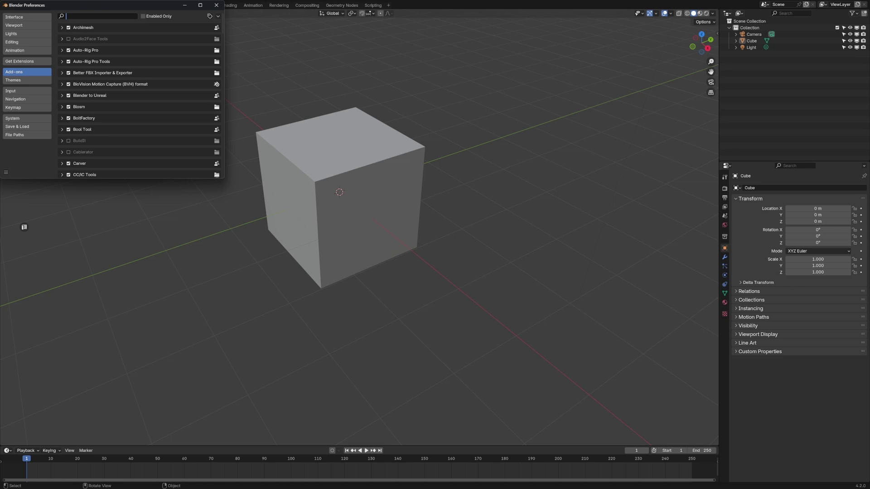
pyautogui.write('bool')
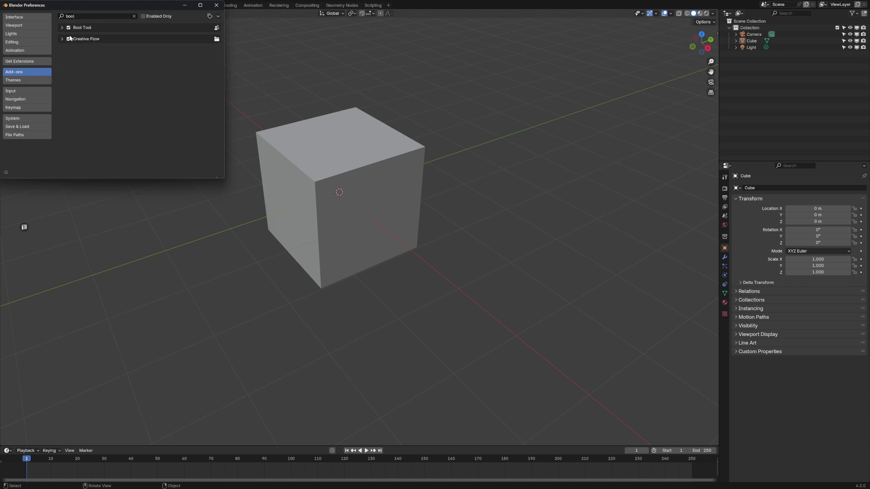
pyautogui.click(216, 5)
# Step: Add a second cube and move it to about X -1.29 m, Y -0.67 m, Z 0.99 m, overlapping the original's upper corner
pyautogui.click(373, 189)
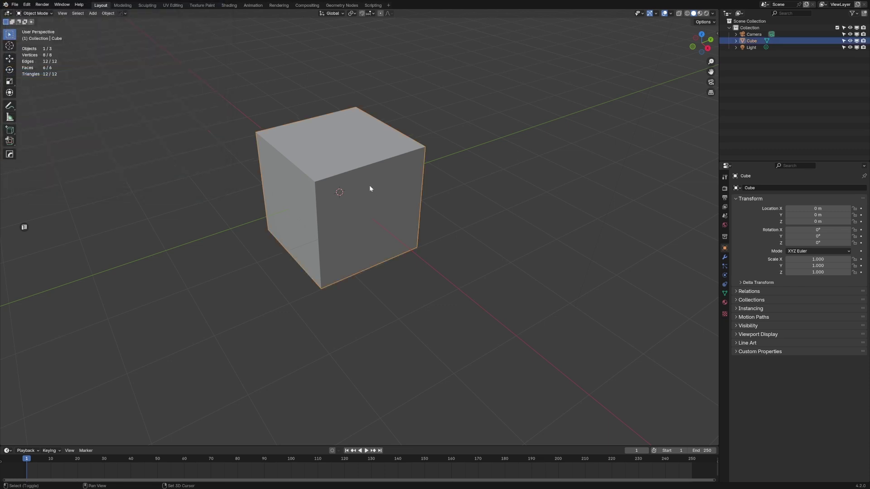
pyautogui.hotkey('shift', 's')
pyautogui.click(346, 208)
pyautogui.hotkey('shift', 'a')
pyautogui.moveTo(360, 192)
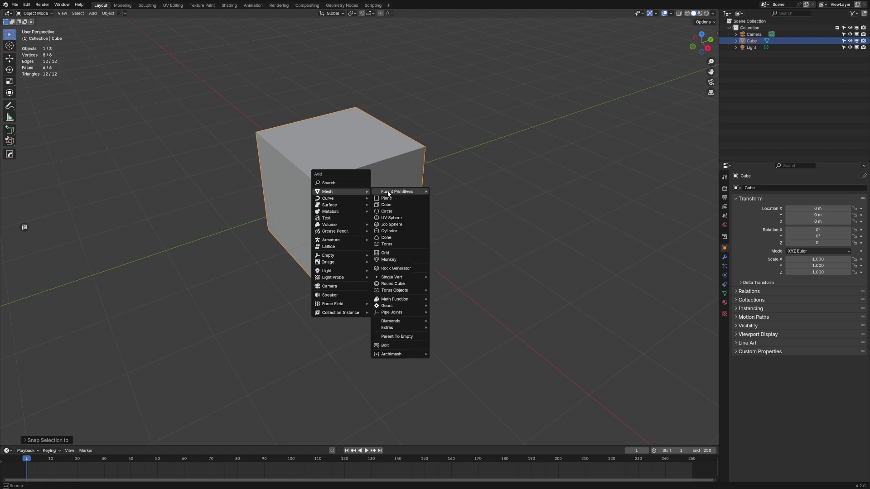
pyautogui.click(403, 202)
pyautogui.moveTo(403, 203); pyautogui.dragTo(337, 141)
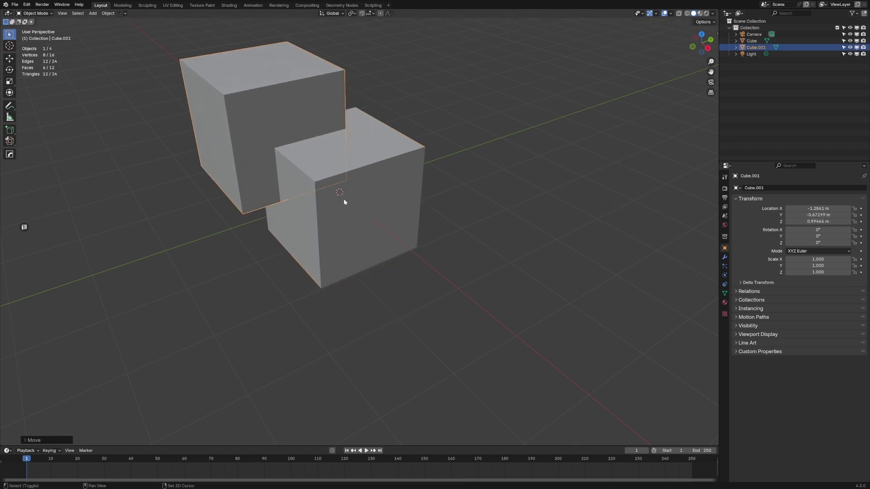
# Step: Subtract the second cube from the original cube with a nondestructive HardOps Difference boolean
pyautogui.keyDown('shift'); pyautogui.click(324, 204); pyautogui.keyUp('shift')
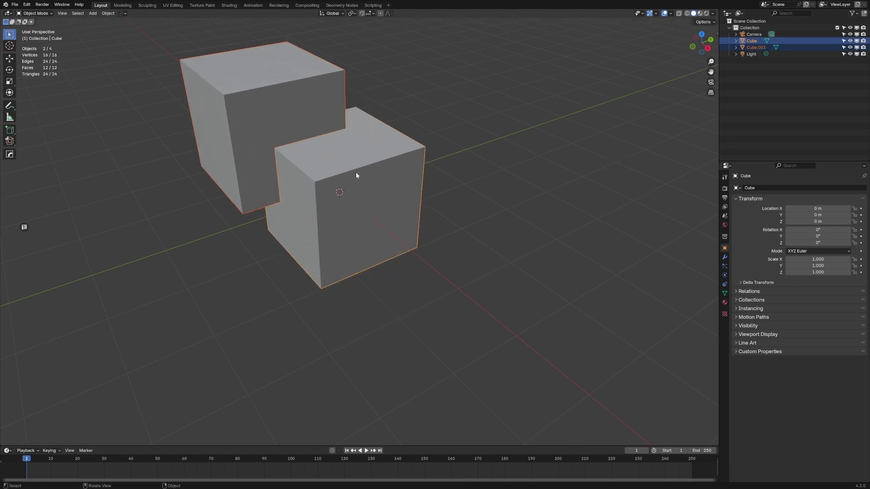
pyautogui.press('ctrl+KP_Subtract')
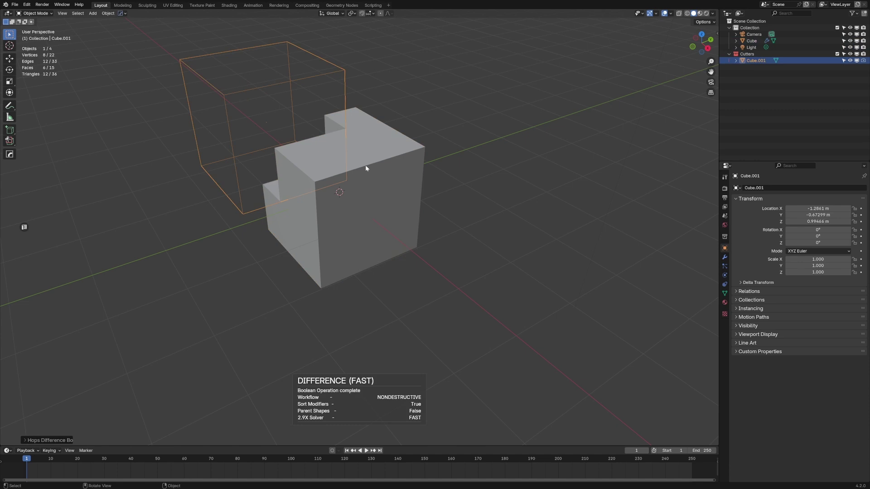
pyautogui.moveTo(366, 167); pyautogui.dragTo(280, 255, button='middle')
# Step: Round the three cutter edges that meet inside the main cube with a multi-segment bevel
pyautogui.click(185, 347)
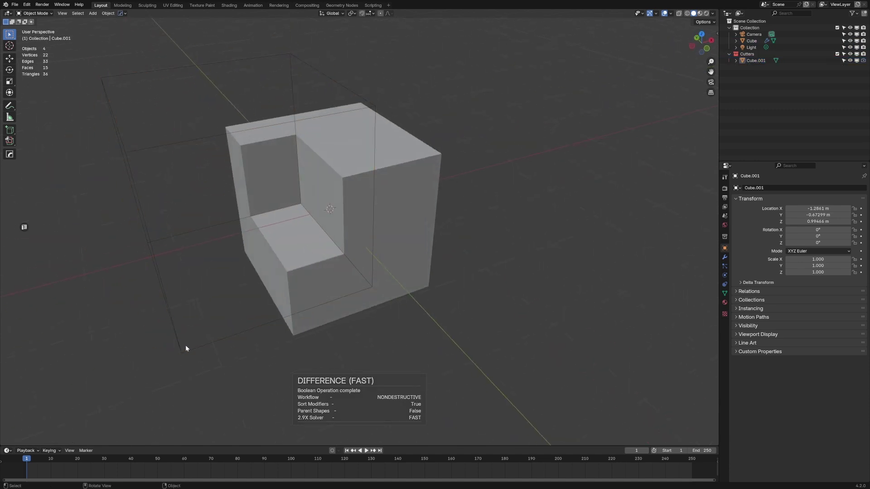
pyautogui.press('Tab')
pyautogui.press('2')
pyautogui.click(214, 226)
pyautogui.keyDown('shift'); pyautogui.click(326, 232); pyautogui.keyUp('shift')
pyautogui.keyDown('shift'); pyautogui.click(297, 149); pyautogui.keyUp('shift')
pyautogui.hotkey('ctrl', 'b')
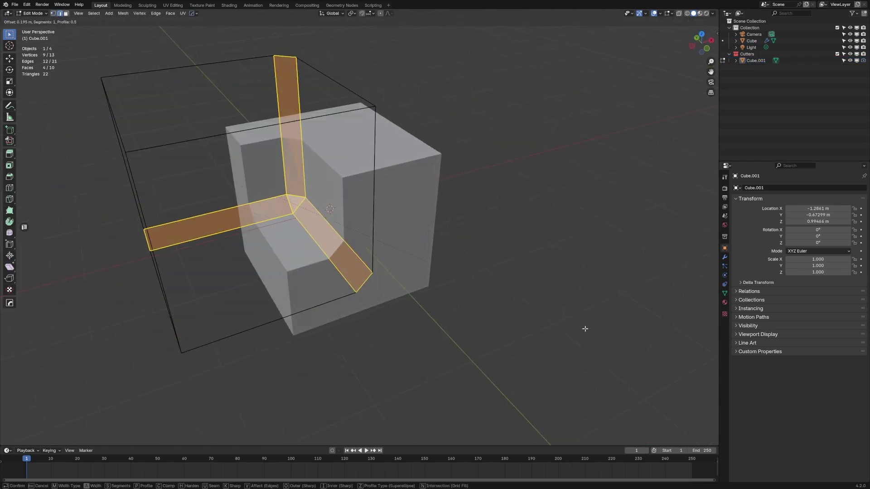
pyautogui.scroll(6, 582, 328)
pyautogui.click(582, 328)
pyautogui.press('Tab')
# Step: Add another cube, scale it to 0.399 and move it to about X 1.08 m, Y -0.28 m, Z 1.20 m, over the main cube's upper edge
pyautogui.moveTo(582, 328); pyautogui.dragTo(343, 260, button='middle')
pyautogui.click(360, 260)
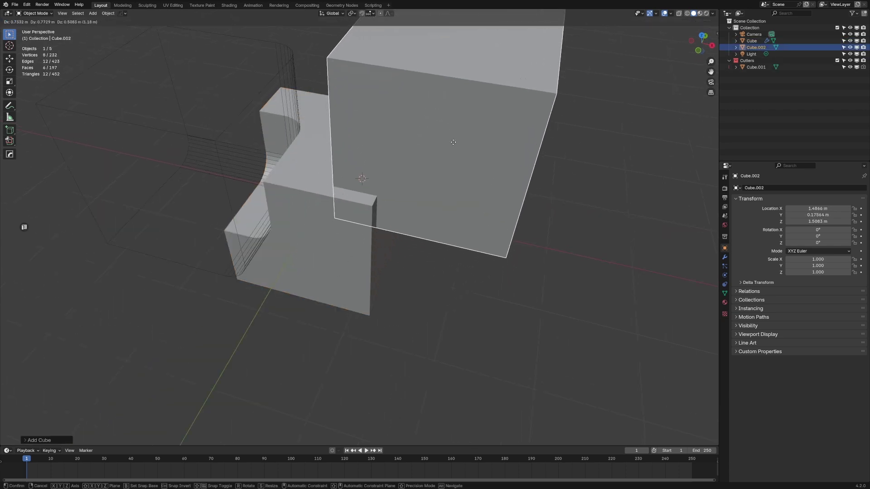
pyautogui.click(568, 196)
pyautogui.press('s')
pyautogui.click(485, 155)
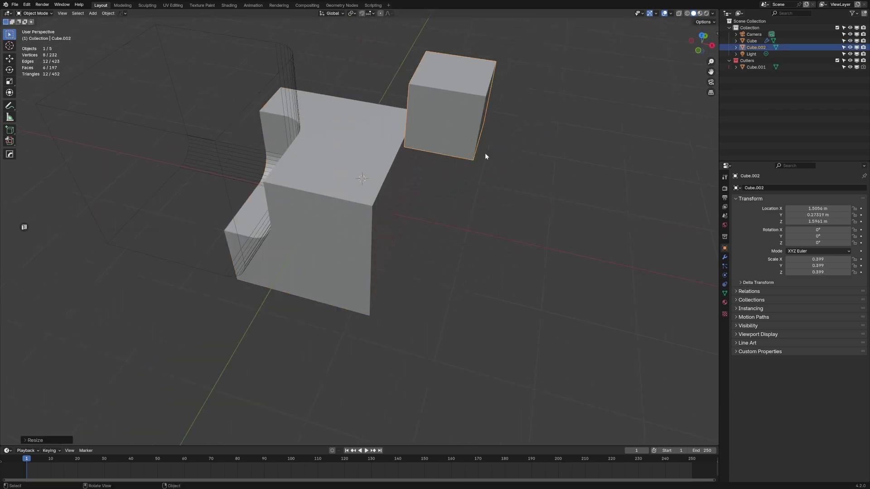
pyautogui.press('g')
pyautogui.click(433, 208)
pyautogui.moveTo(472, 203); pyautogui.dragTo(363, 224, button='middle')
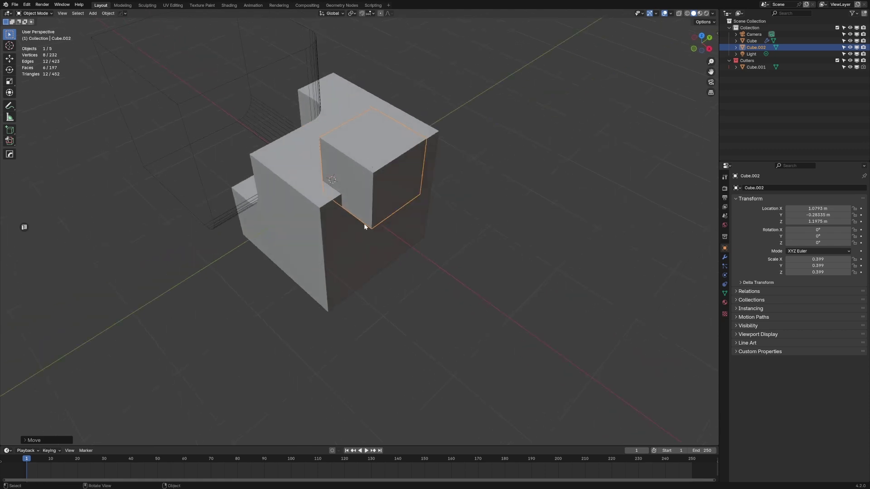
# Step: Subtract the small cube from the main cube with the HardOps Difference boolean
pyautogui.keyDown('shift'); pyautogui.click(330, 230); pyautogui.keyUp('shift')
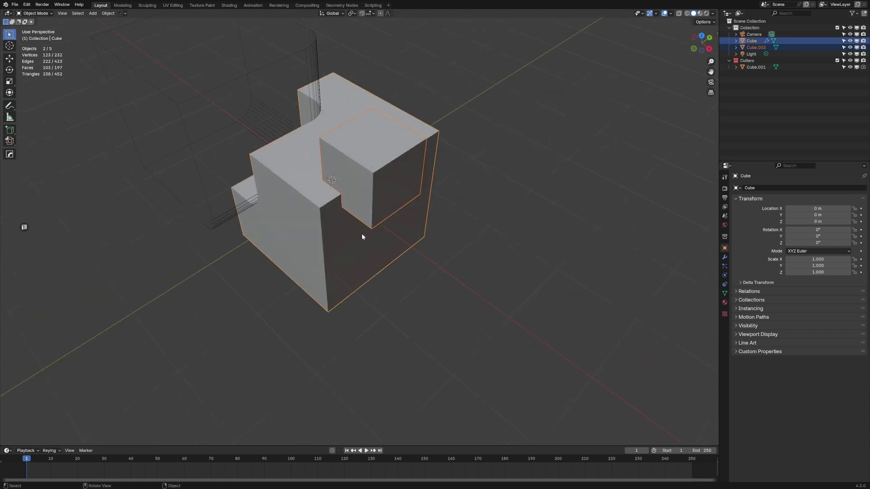
pyautogui.press('q')
pyautogui.moveTo(362, 233)
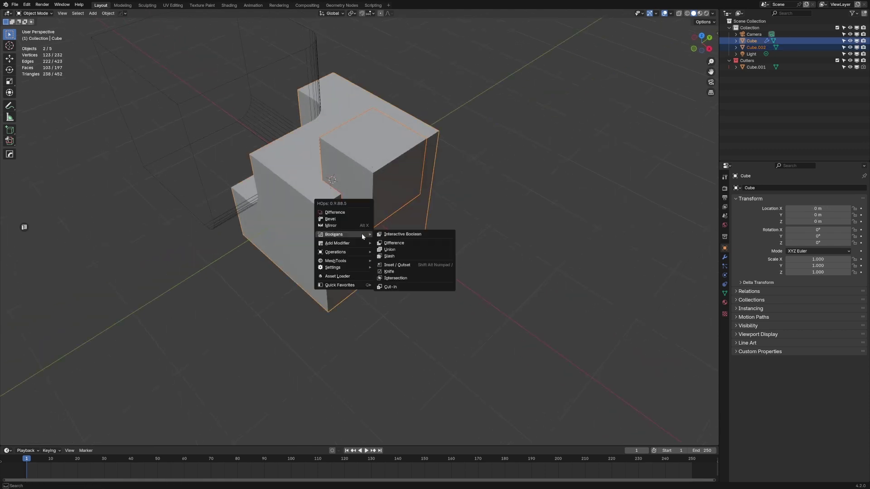
pyautogui.click(397, 244)
# Step: Bevel all edges of the small cube cutter to round the corners of its cut
pyautogui.moveTo(362, 238); pyautogui.dragTo(404, 241, button='middle')
pyautogui.press('Tab')
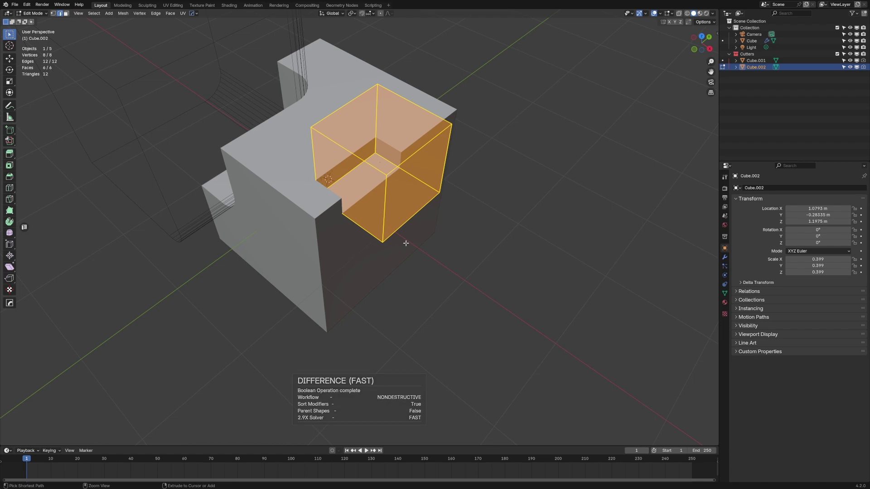
pyautogui.hotkey('ctrl', 'b')
pyautogui.click(495, 295)
# Step: Add a HardOps bevel to the main cube with a 30° angle limit, 3 segments and a width of about 0.012
pyautogui.press('q')
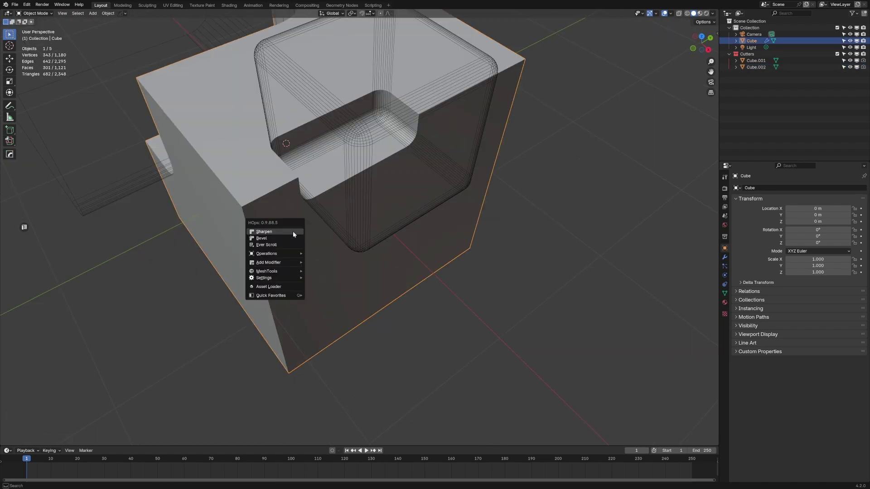
pyautogui.click(289, 238)
pyautogui.click(374, 260)
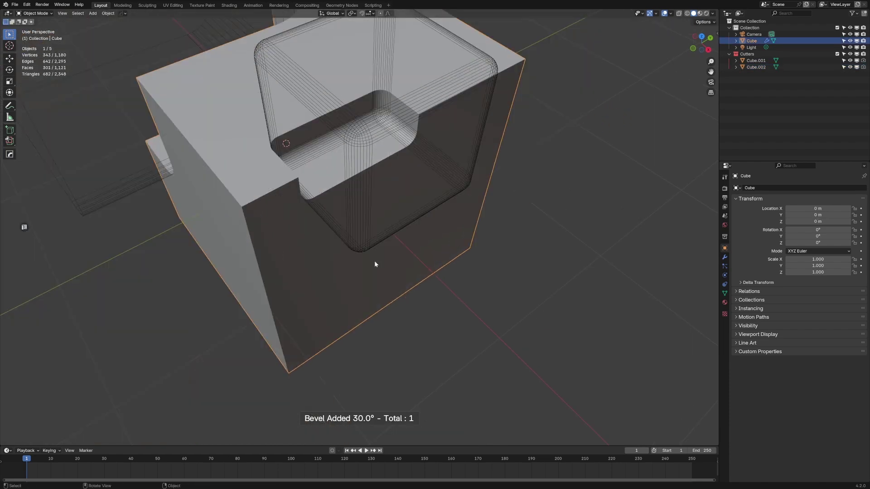
pyautogui.press('q')
pyautogui.click(374, 260)
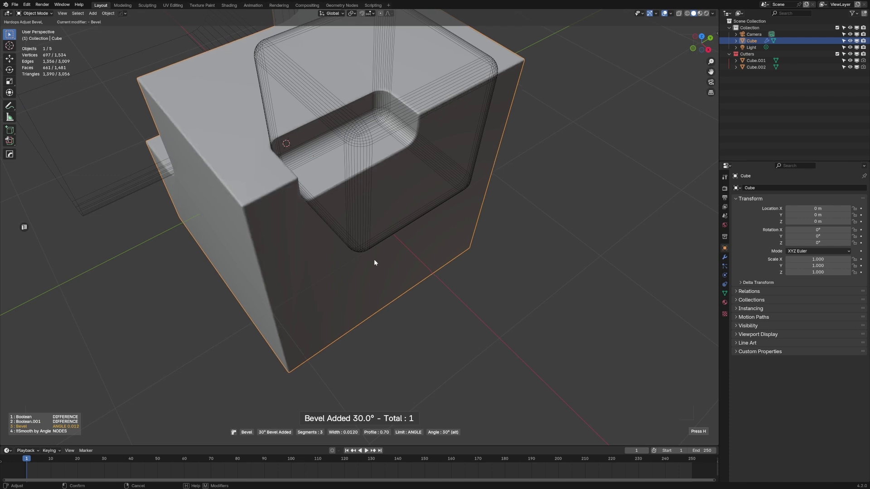
pyautogui.click(374, 259)
pyautogui.click(556, 296)
# Step: Add a HardOps turntable camera rig to the scene
pyautogui.moveTo(462, 243); pyautogui.dragTo(395, 239, button='middle')
pyautogui.press('q')
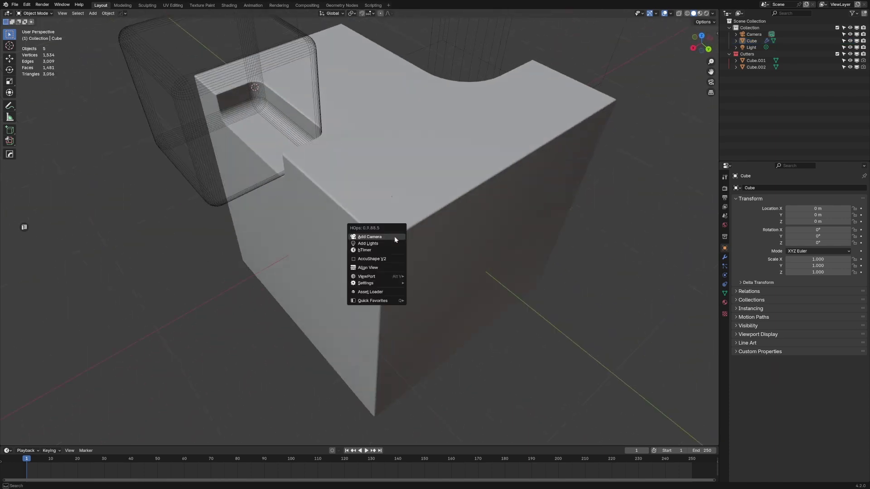
pyautogui.click(394, 237)
pyautogui.click(395, 237)
pyautogui.moveTo(382, 257); pyautogui.dragTo(439, 267, button='middle')
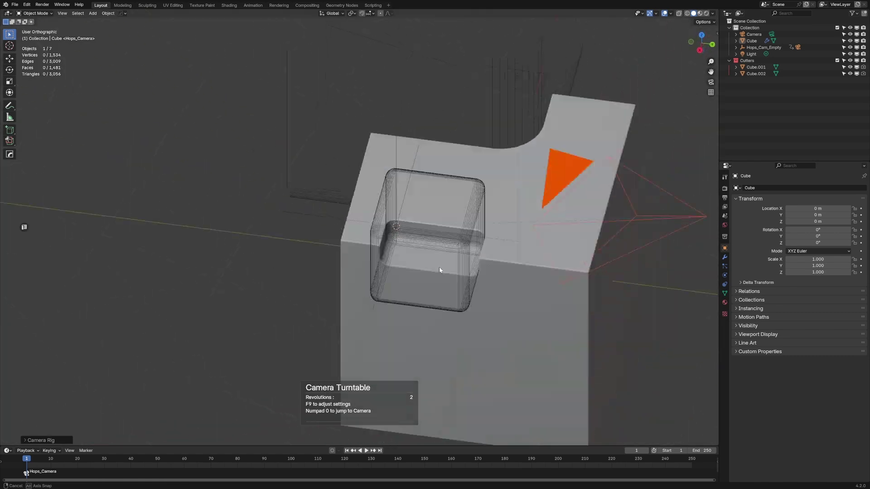
pyautogui.click(352, 297)
pyautogui.moveTo(352, 297); pyautogui.dragTo(399, 295, button='middle')
pyautogui.press('q')
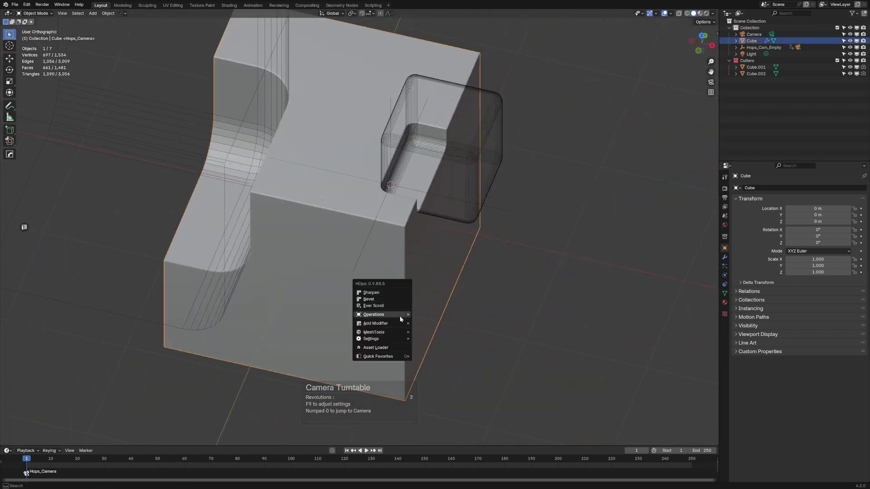
pyautogui.moveTo(400, 316)
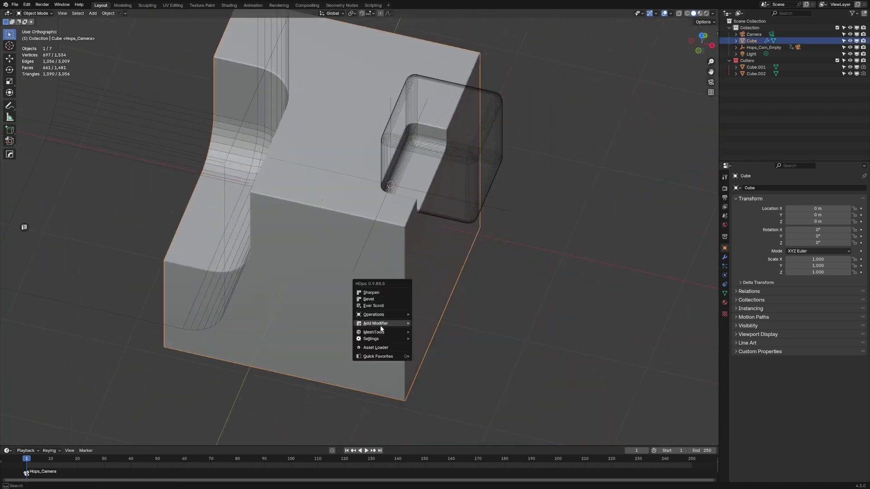
pyautogui.moveTo(386, 332)
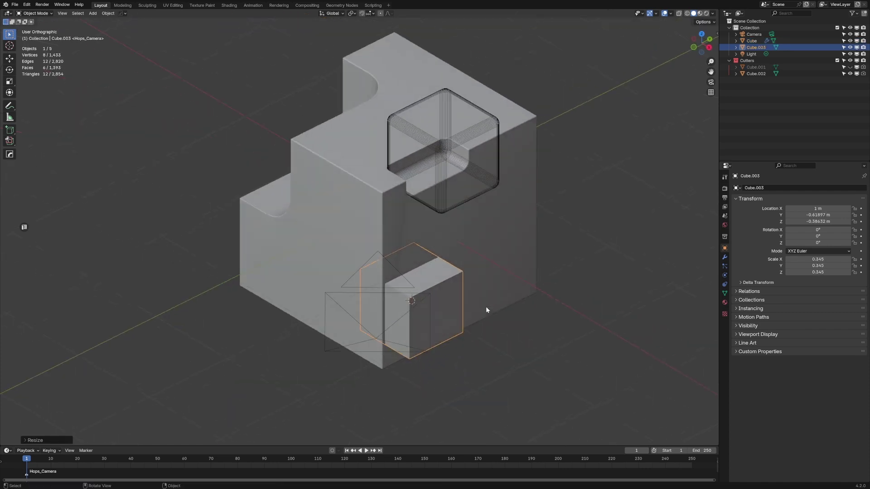
# Step: Stretch the new small cube at the main cube's lower edge along the Y axis to a scale of -1.640
pyautogui.press('s')
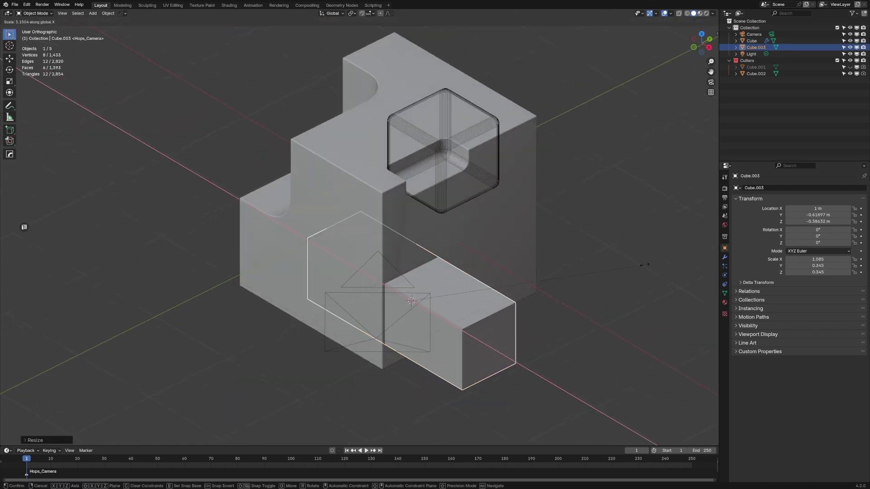
pyautogui.click(413, 354)
pyautogui.press('s')
pyautogui.press('y')
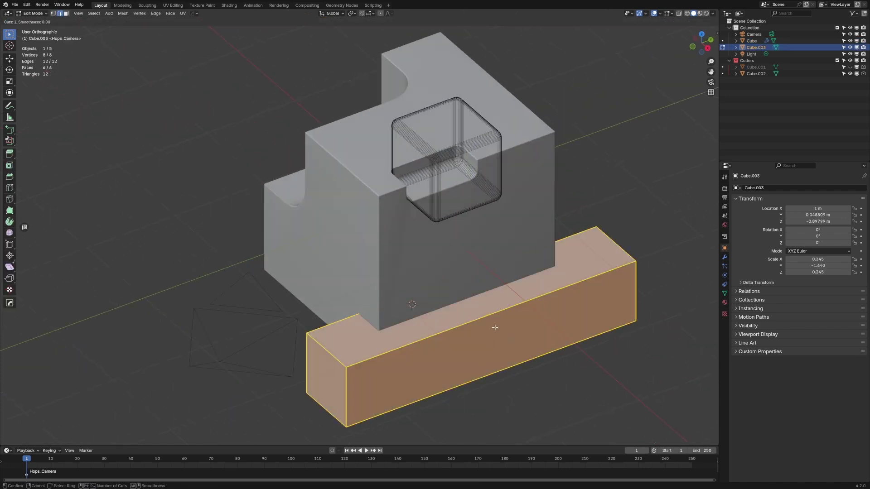
# Step: Divide the long cutter with edge loops, raise its middle section along Z, and subtract the shape from the main cube
pyautogui.hotkey('ctrl', 'b')
pyautogui.click(571, 368)
pyautogui.press('g')
pyautogui.press('z')
pyautogui.click(440, 327)
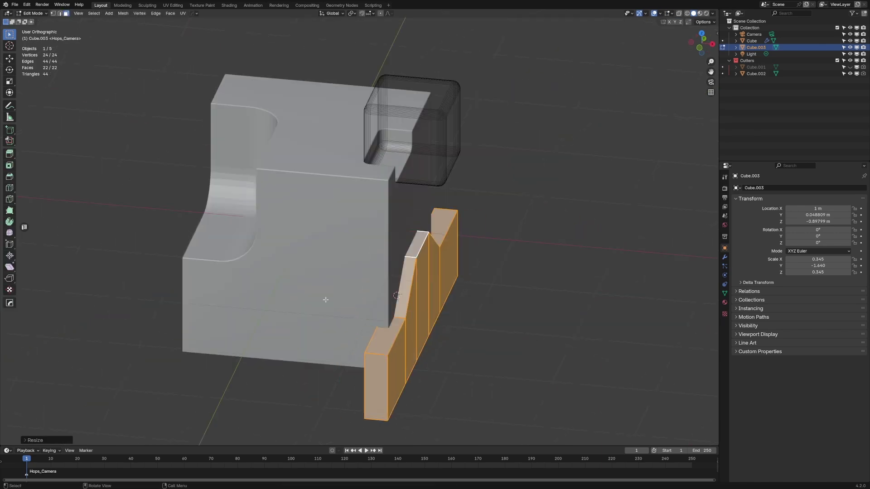
pyautogui.press('q')
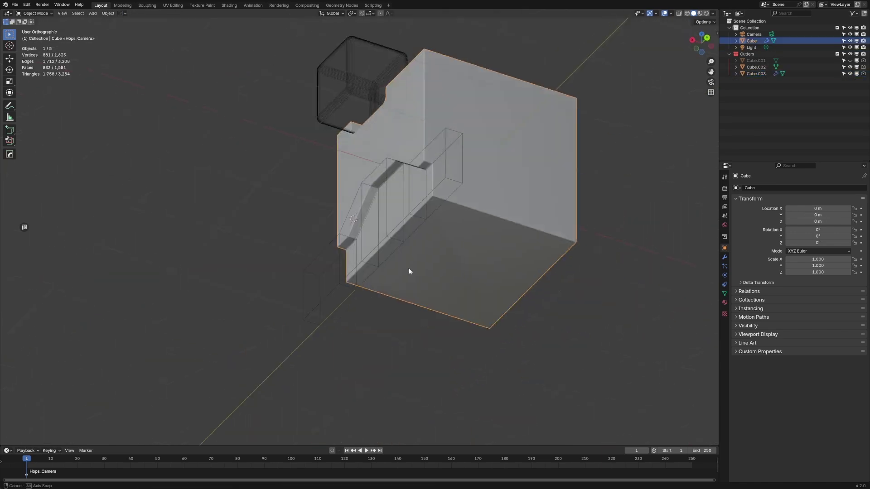
pyautogui.moveTo(408, 268); pyautogui.dragTo(464, 296, button='middle')
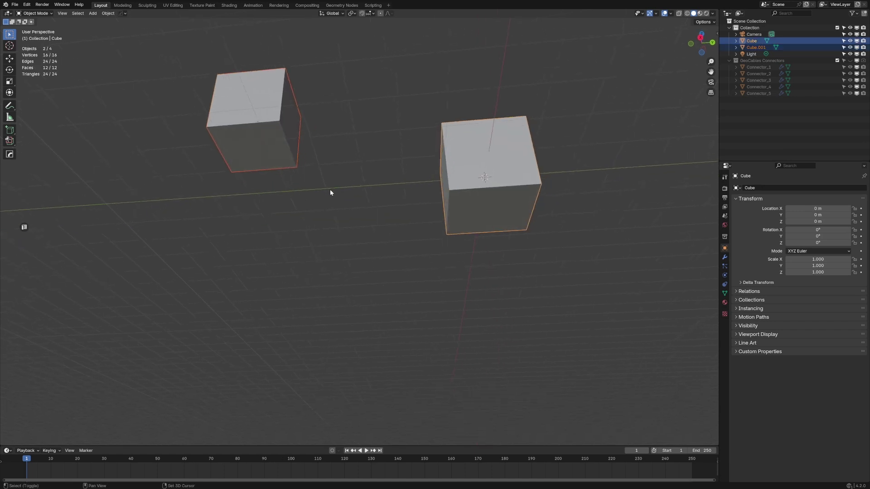
# Step: Create a cable between the undersides of the two cubes with a tension of 3.375 and a width of 0.035
pyautogui.rightClick(329, 190)
pyautogui.click(330, 189)
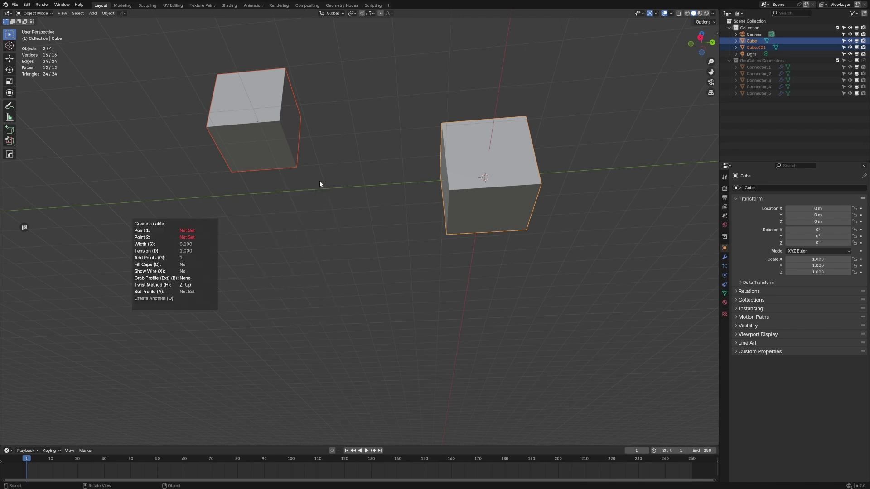
pyautogui.click(251, 146)
pyautogui.click(491, 197)
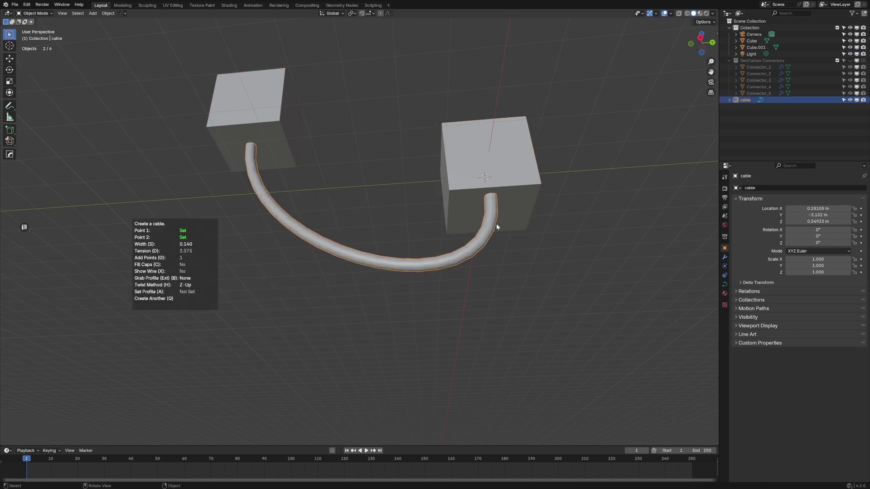
pyautogui.press('s')
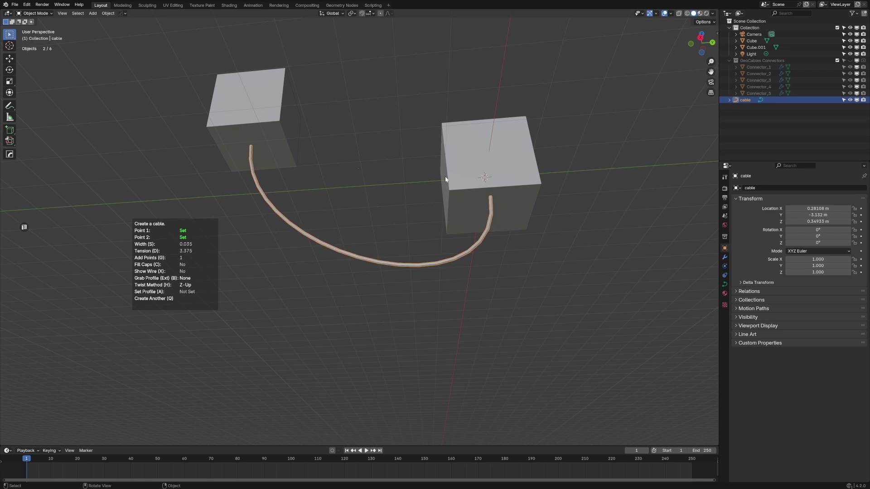
# Step: Set the cable's added points to 6 and cycle its grab profile through tripple and the other shapes back to None
pyautogui.press('c')
pyautogui.press('c')
pyautogui.press('b')
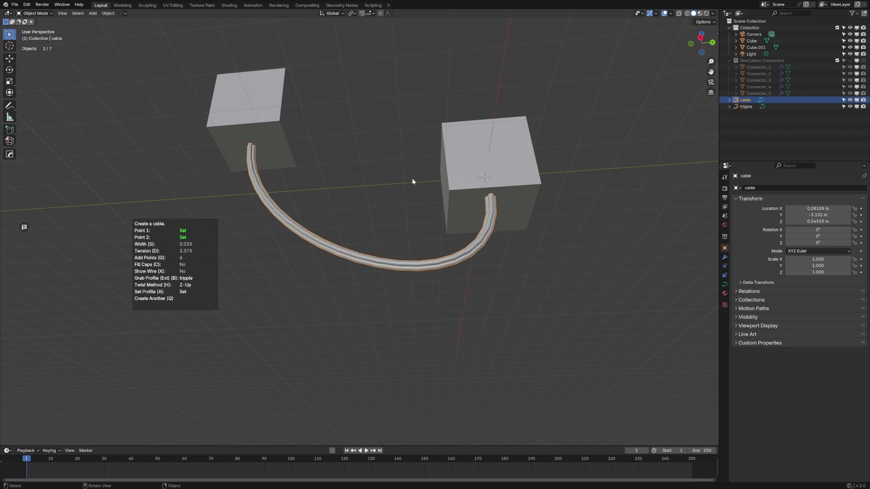
pyautogui.moveTo(411, 178); pyautogui.dragTo(355, 213, button='middle')
pyautogui.press('b')
pyautogui.press('b')
pyautogui.press('b')
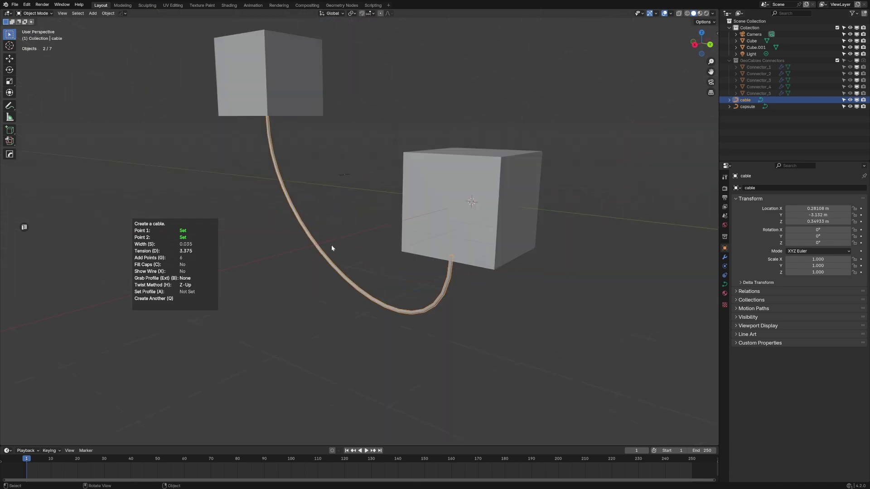
# Step: Set the cable's tension to about 2.683, leave its profile unset and finish the cable
pyautogui.press('d')
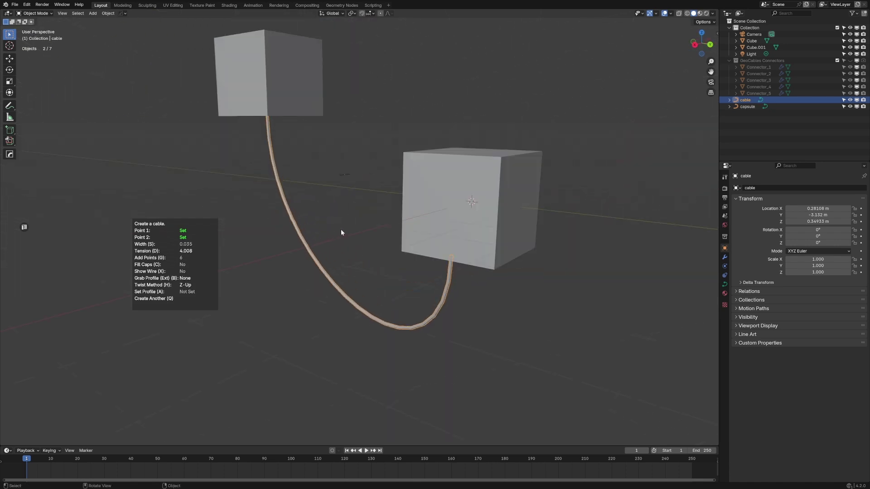
pyautogui.click(319, 225)
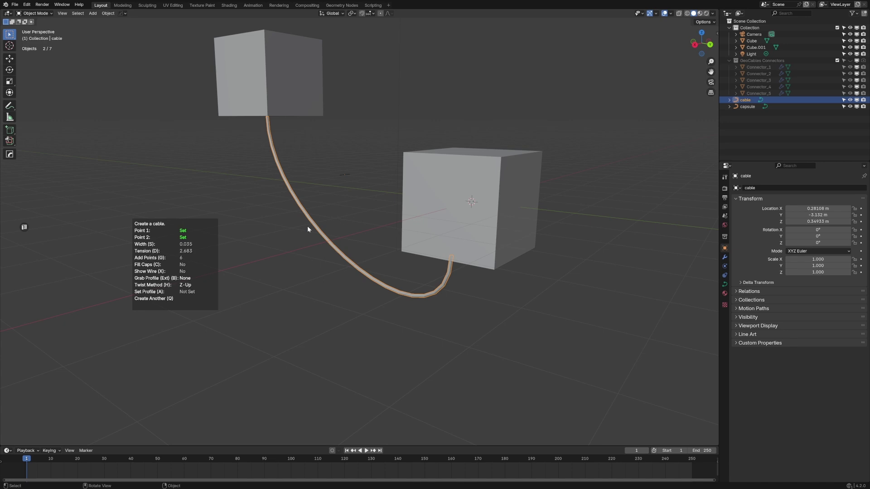
pyautogui.press('a')
pyautogui.press('a')
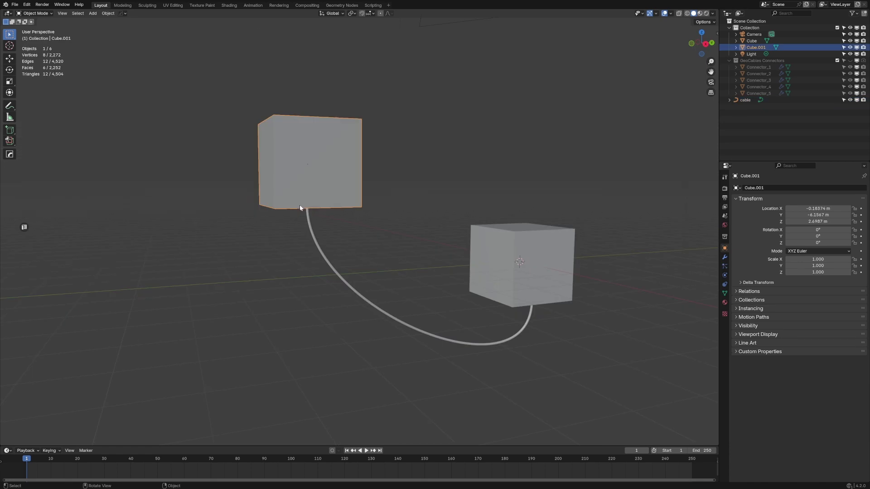
pyautogui.rightClick(300, 207)
pyautogui.click(300, 204)
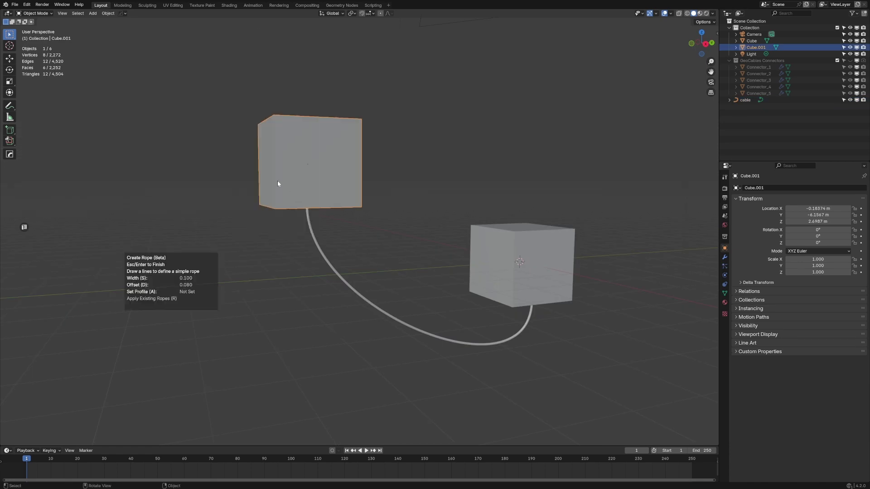
pyautogui.moveTo(254, 166); pyautogui.dragTo(395, 183)
pyautogui.moveTo(257, 194); pyautogui.dragTo(396, 210, button='middle')
pyautogui.hotkey('ctrl', 'z')
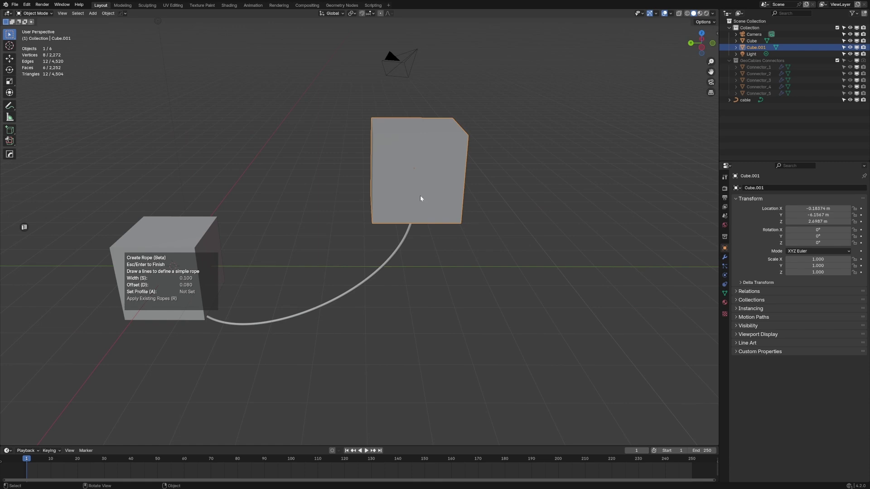
pyautogui.press('Escape')
# Step: Round all edges of the floating cube with a multi-segment bevel
pyautogui.press('Tab')
pyautogui.hotkey('ctrl', 'b')
pyautogui.scroll(3, 566, 299)
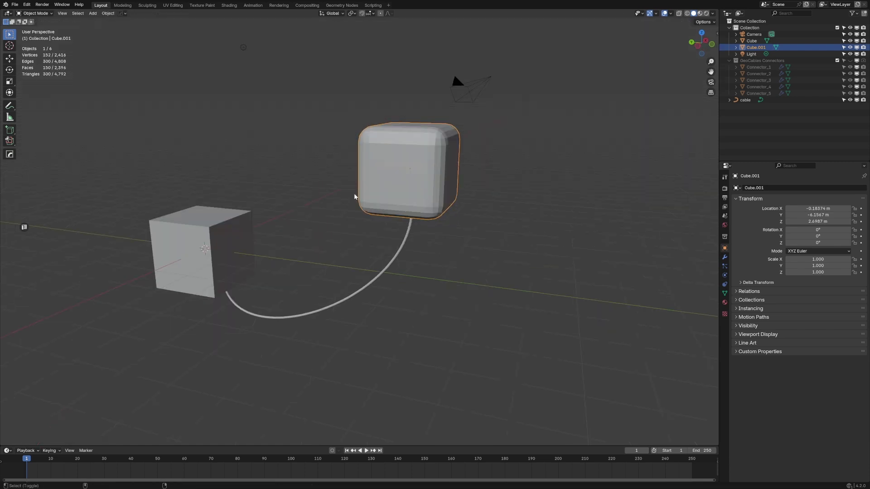
# Step: Wrap a rope 0.028 wide around the rounded cube with Create Rope by drawing a line across it
pyautogui.rightClick(326, 194)
pyautogui.click(326, 195)
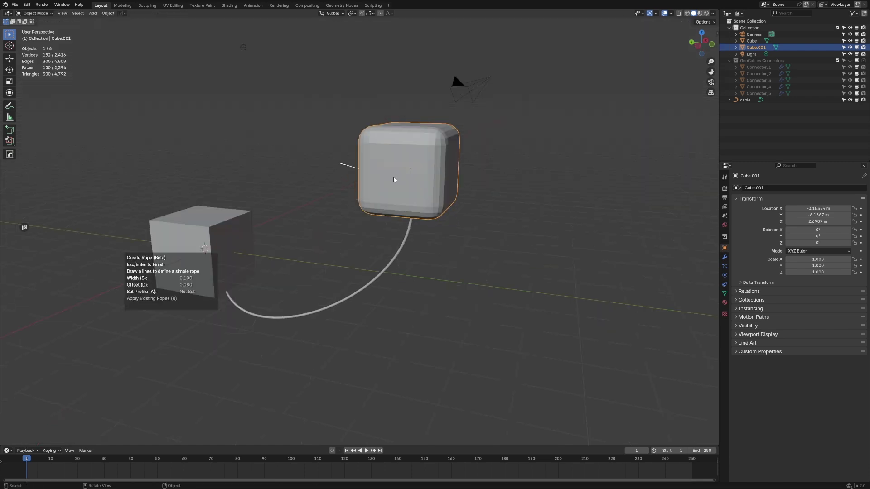
pyautogui.moveTo(393, 179); pyautogui.dragTo(393, 180)
pyautogui.moveTo(394, 179)
pyautogui.mouseDown(button='middle')
pyautogui.moveTo(425, 240)
pyautogui.moveTo(399, 208)
pyautogui.moveTo(389, 225)
pyautogui.mouseUp(button='middle')
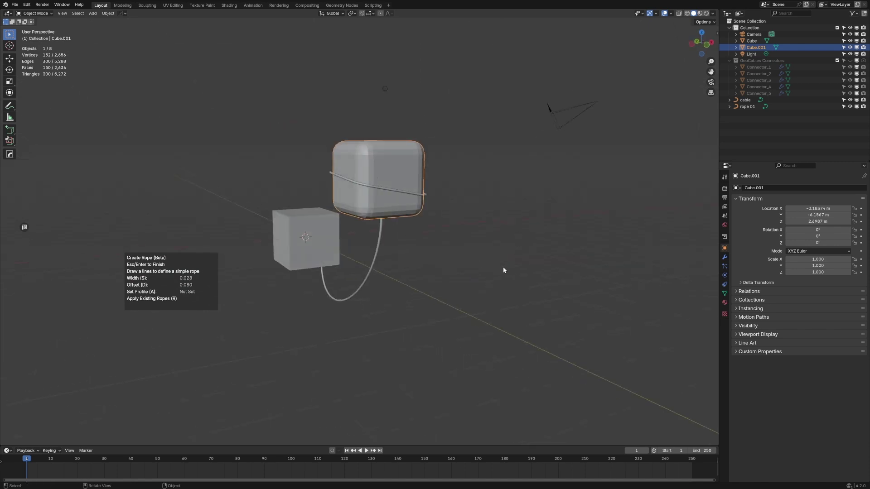
pyautogui.moveTo(313, 259); pyautogui.dragTo(473, 244, button='middle')
pyautogui.scroll(-4, 427, 279)
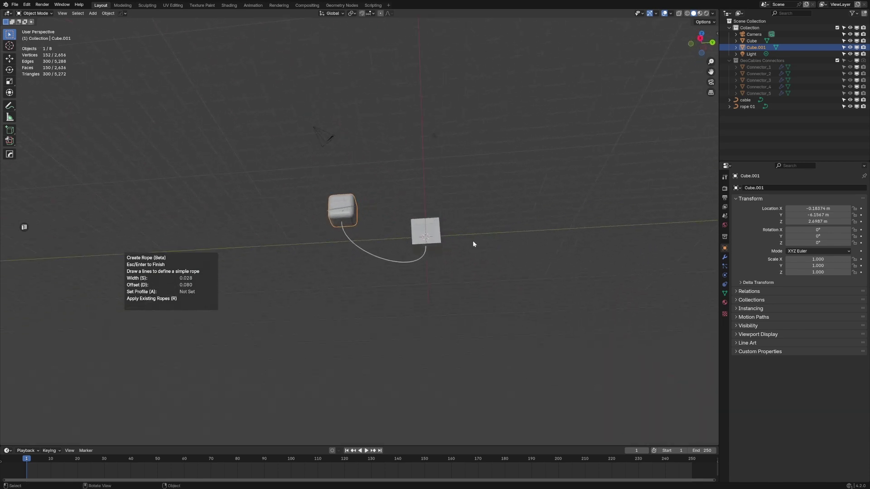
pyautogui.moveTo(395, 271); pyautogui.dragTo(395, 251, button='middle')
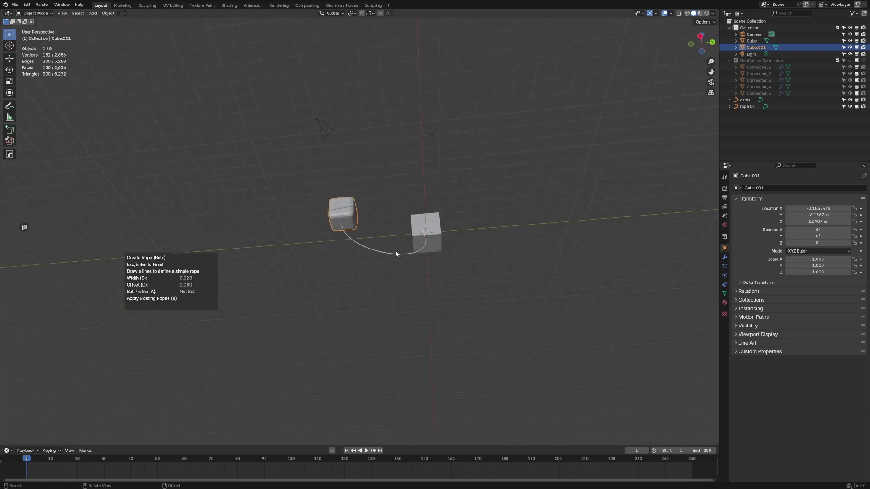
pyautogui.scroll(4, 396, 251)
pyautogui.press('Return')
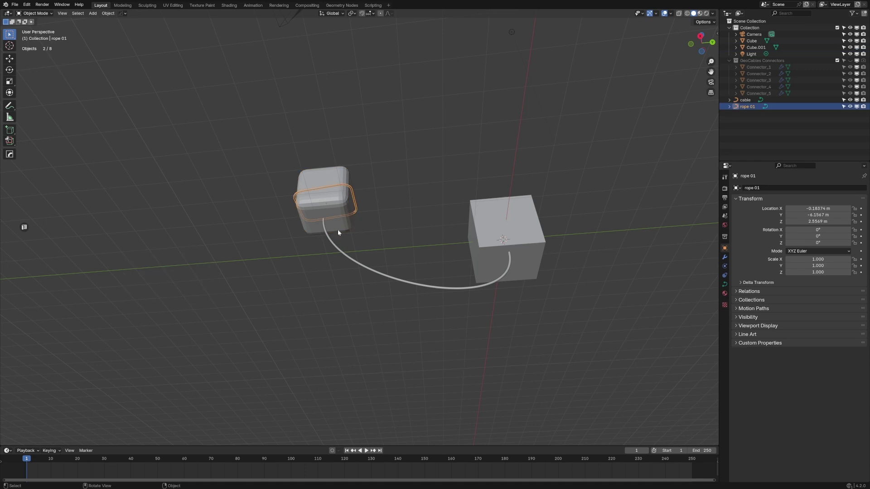
# Step: Create several GeoCables bundles between the undersides of the rounded cube and the sharp-edged cube
pyautogui.click(338, 229)
pyautogui.keyDown('shift'); pyautogui.click(491, 251); pyautogui.keyUp('shift')
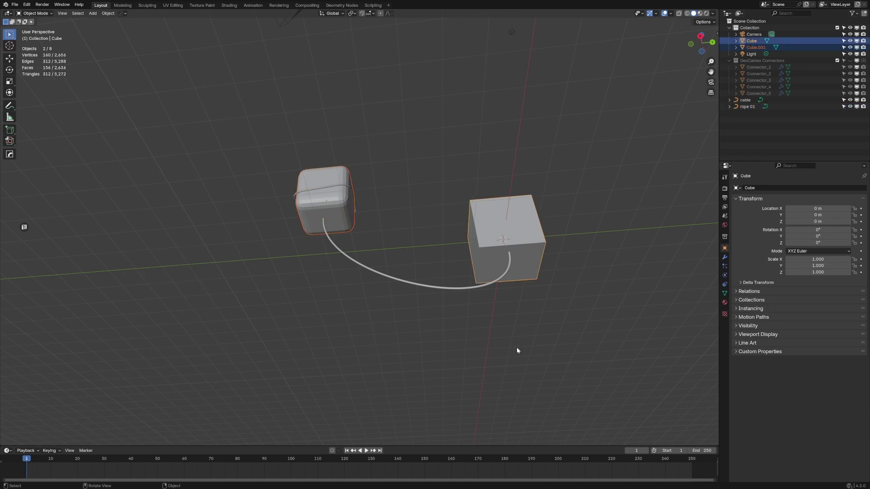
pyautogui.press('n')
pyautogui.click(663, 41)
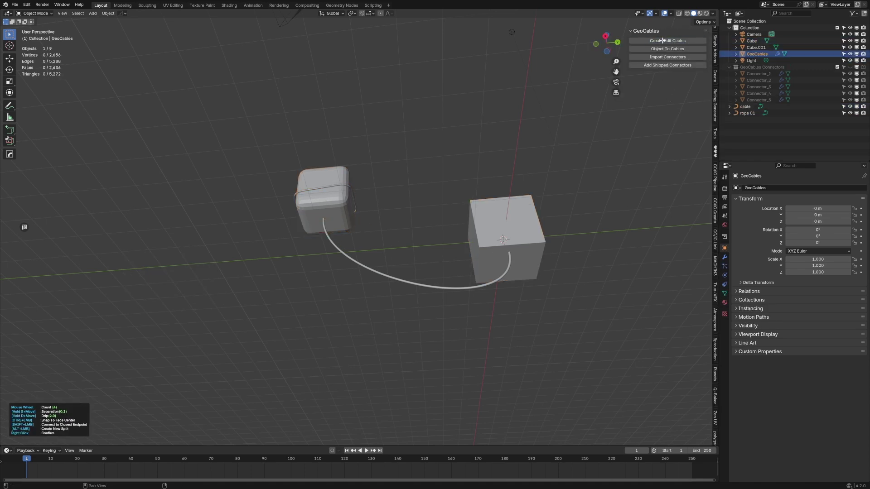
pyautogui.moveTo(406, 261); pyautogui.dragTo(405, 245, button='middle')
pyautogui.click(536, 258)
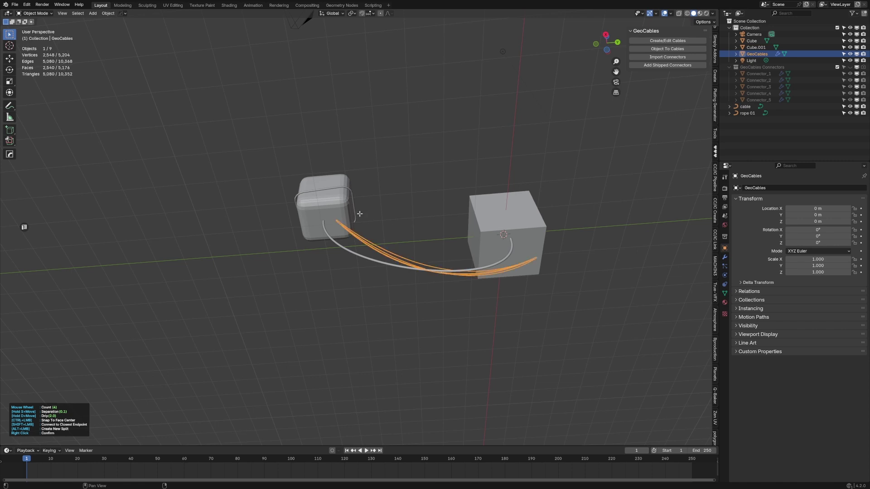
pyautogui.click(332, 214)
pyautogui.click(520, 254)
pyautogui.click(323, 221)
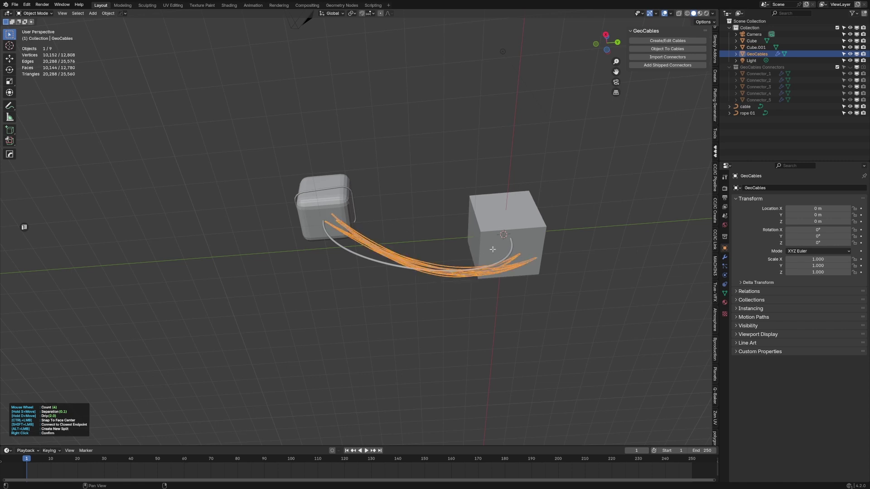
pyautogui.click(530, 246)
pyautogui.click(309, 217)
pyautogui.rightClick(330, 316)
# Step: Add the shipped connectors to the GeoCables bundles and inspect the cables up close
pyautogui.moveTo(337, 287); pyautogui.dragTo(373, 274, button='middle')
pyautogui.scroll(4, 372, 331)
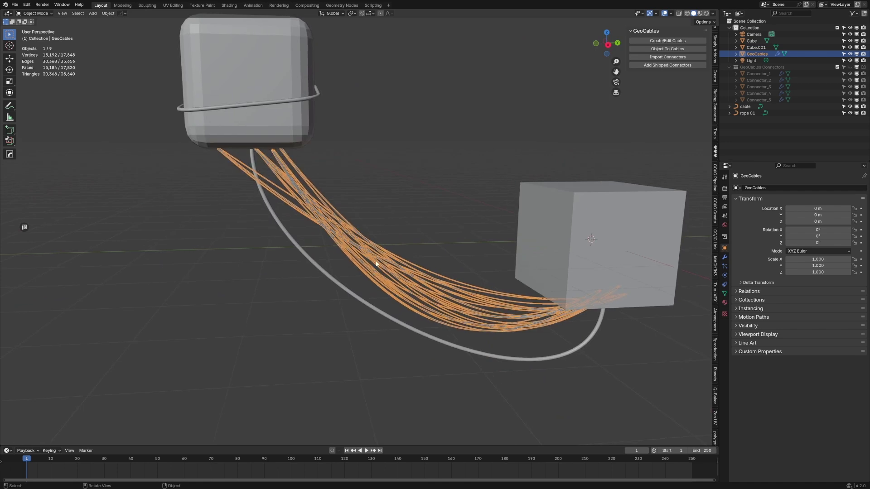
pyautogui.keyDown('shift'); pyautogui.moveTo(323, 293); pyautogui.dragTo(329, 210, button='middle'); pyautogui.keyUp('shift')
pyautogui.click(654, 64)
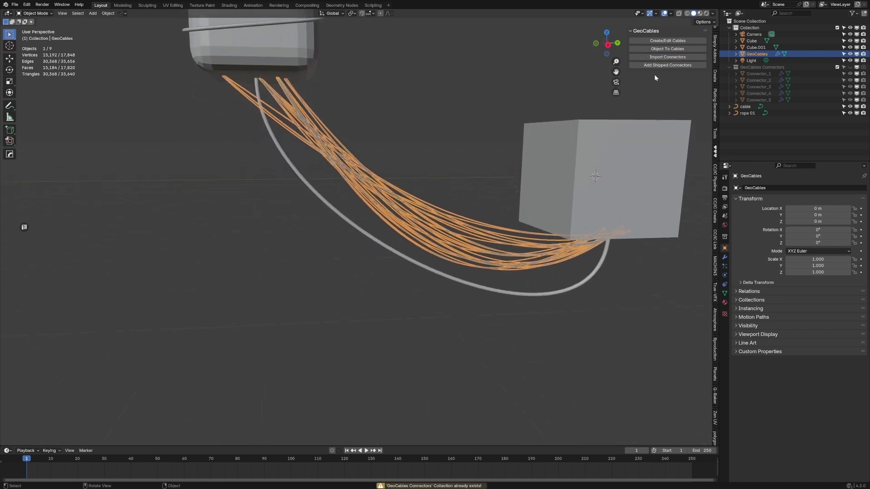
pyautogui.click(662, 66)
pyautogui.click(479, 178)
pyautogui.scroll(6, 430, 237)
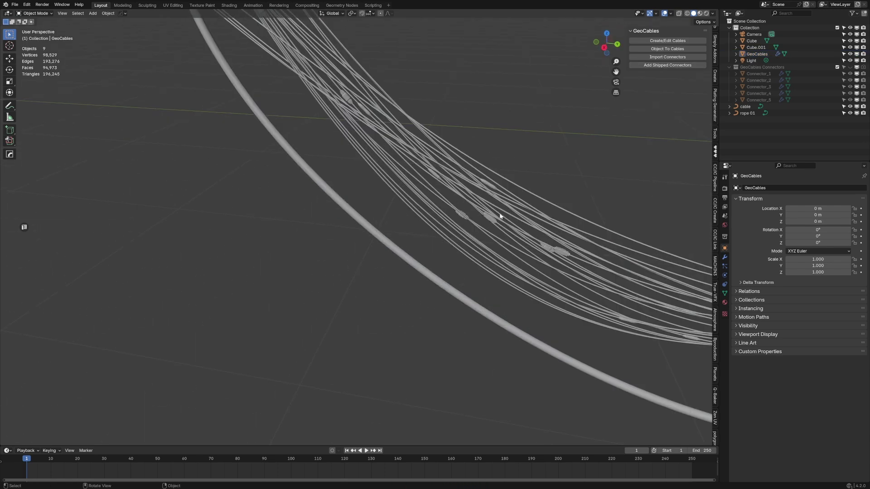
pyautogui.moveTo(500, 214); pyautogui.dragTo(387, 213, button='middle')
pyautogui.scroll(-6, 339, 196)
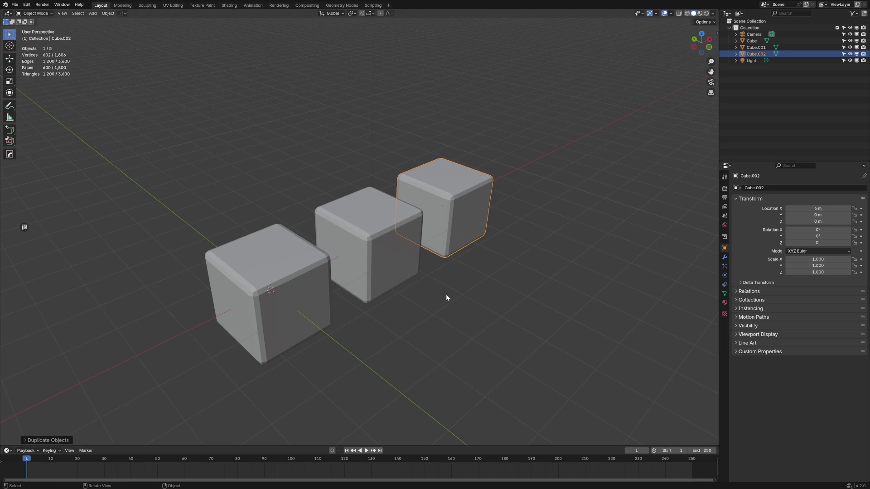
# Step: Try a Random Loop Extrude with loops 1 and 2 on the front beveled cube
pyautogui.click(276, 283)
pyautogui.keyDown('shift'); pyautogui.moveTo(275, 282); pyautogui.dragTo(320, 238, button='middle'); pyautogui.keyUp('shift')
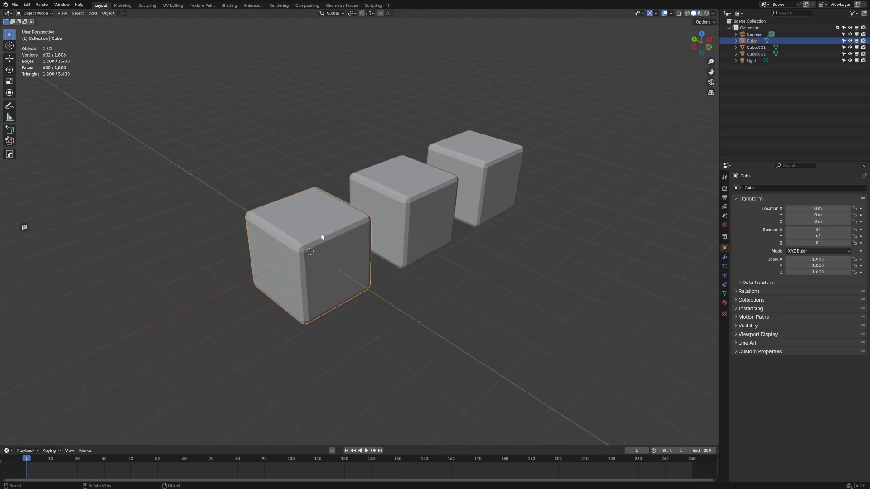
pyautogui.hotkey('ctrl', 'alt', 'x')
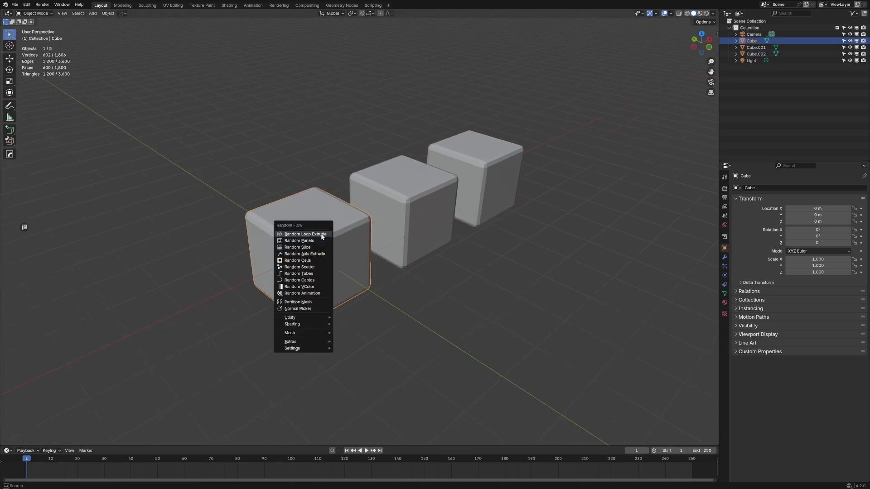
pyautogui.click(322, 235)
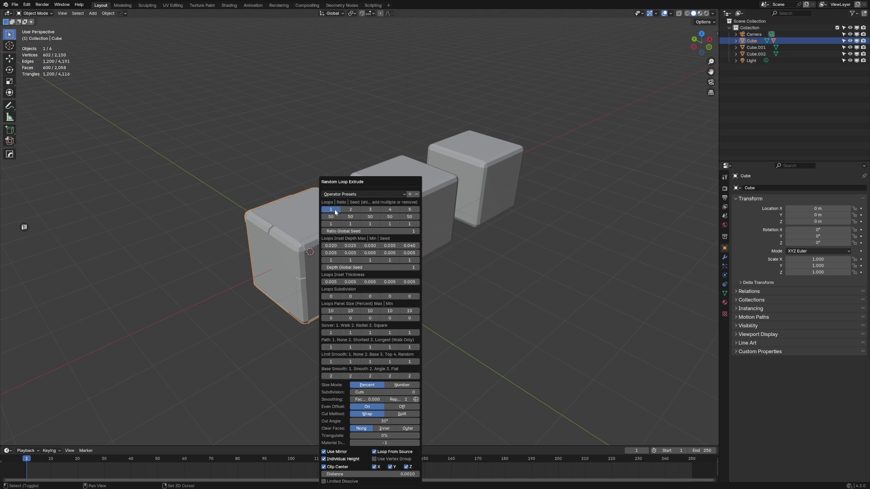
pyautogui.keyDown('shift'); pyautogui.click(350, 209); pyautogui.keyUp('shift')
pyautogui.hotkey('ctrl', 'z')
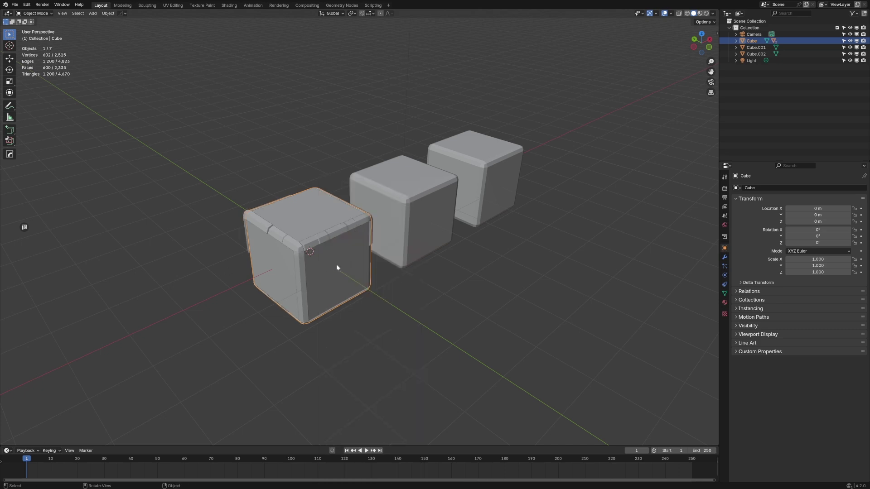
# Step: Select the front cube's entire mesh and apply Random Loop Extrude to the cube with loops 1 and 2
pyautogui.press('Tab')
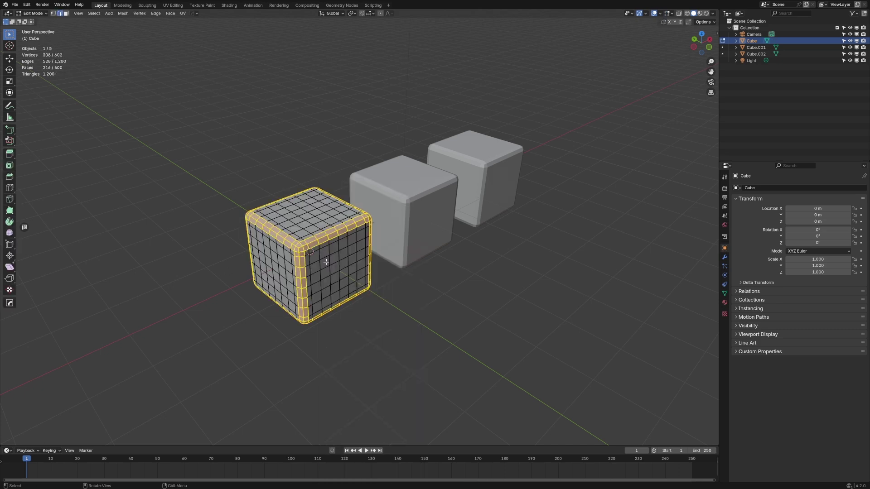
pyautogui.press('a')
pyautogui.press('Tab')
pyautogui.rightClick(326, 265)
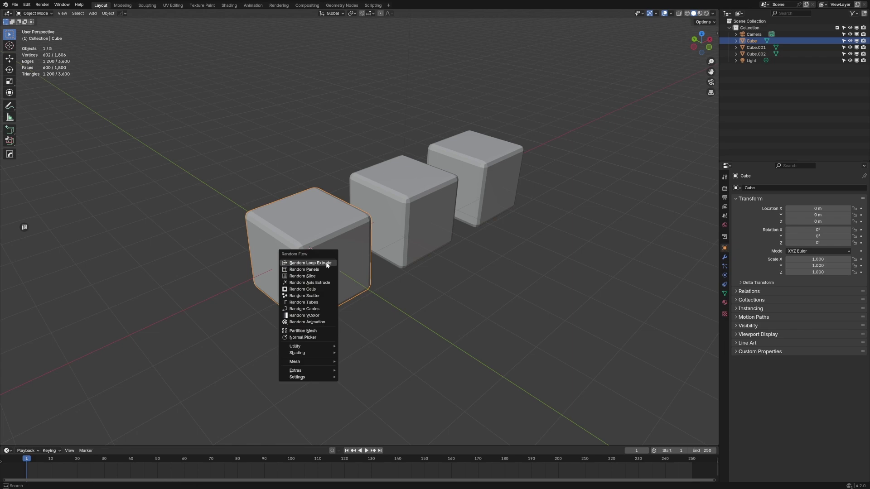
pyautogui.click(326, 265)
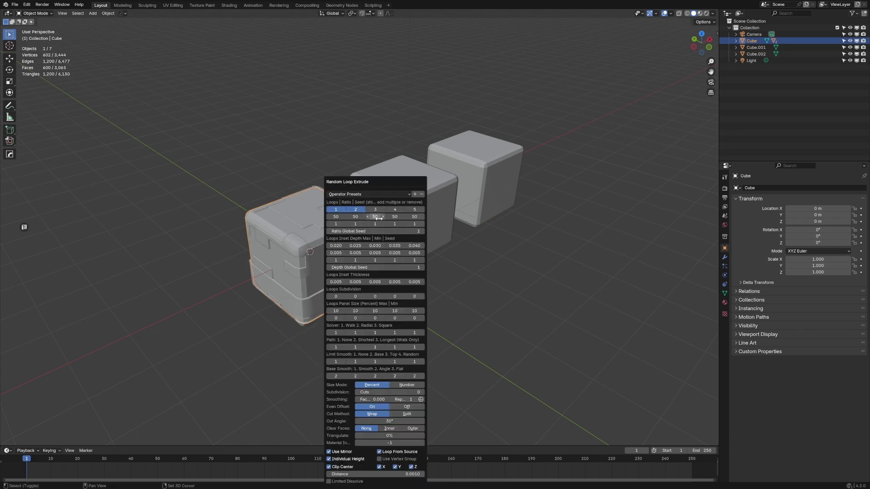
# Step: Add Random Flow's Random Cables to the panelled cube
pyautogui.moveTo(292, 300); pyautogui.dragTo(346, 271, button='middle')
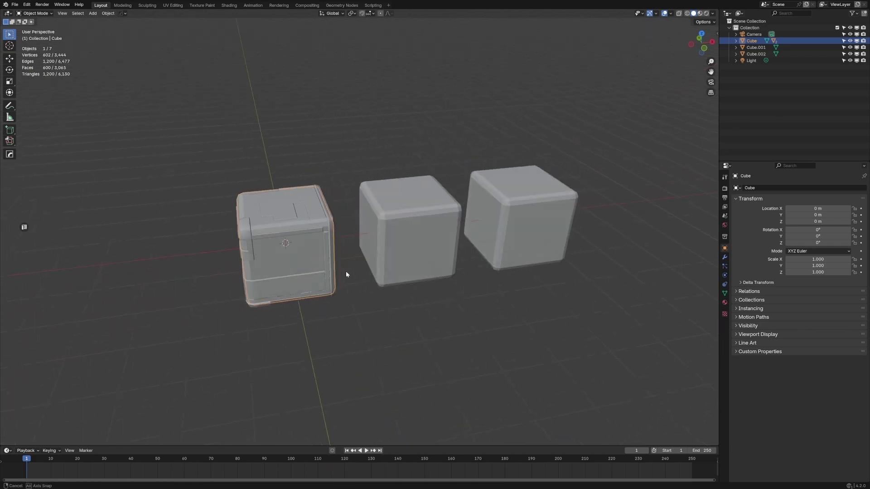
pyautogui.rightClick(344, 269)
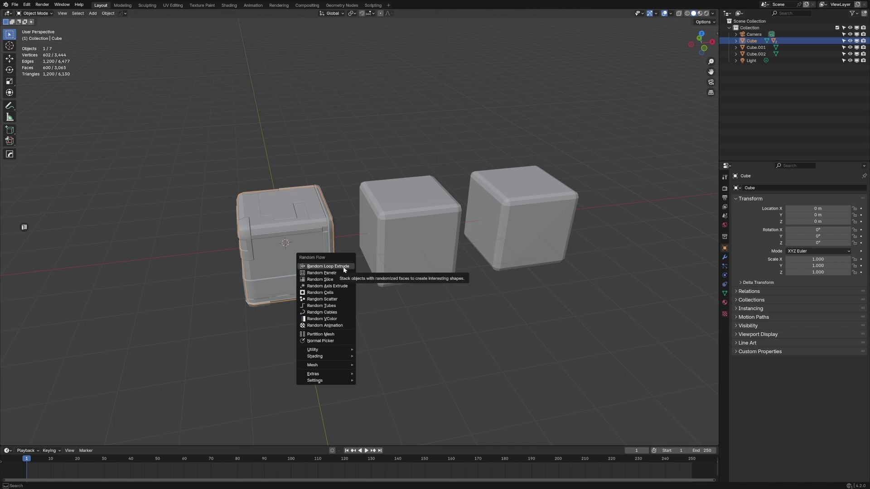
pyautogui.click(330, 312)
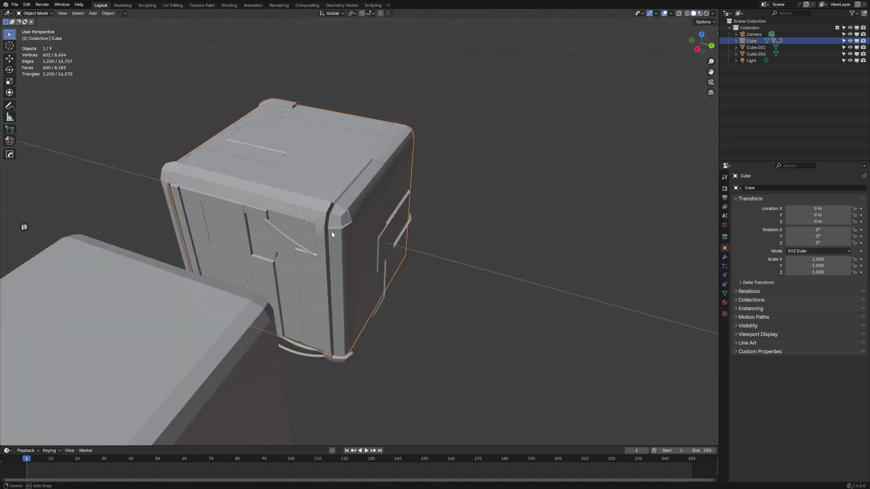
# Step: Delete the Random Loop Extrude panel layer from the panelled cube
pyautogui.moveTo(331, 231); pyautogui.dragTo(341, 233, button='middle')
pyautogui.click(336, 203)
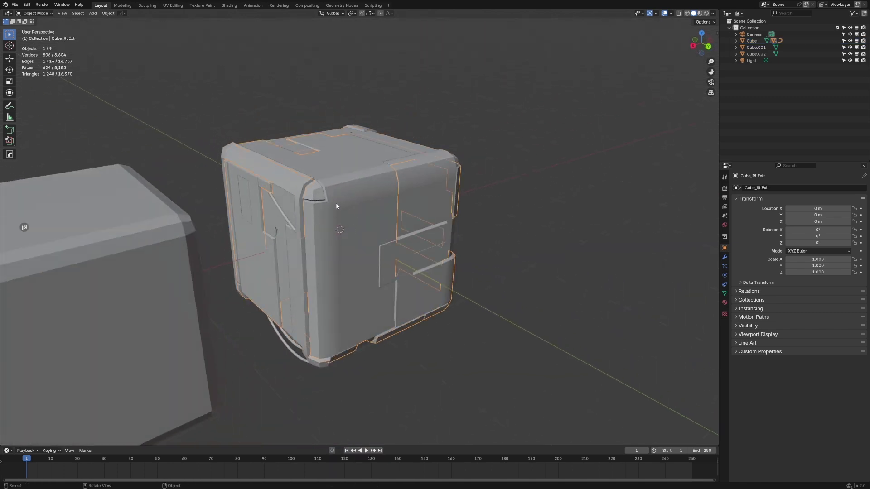
pyautogui.press('Delete')
# Step: Try deleting the panelled cube to isolate its random cables
pyautogui.click(307, 256)
pyautogui.press('Delete')
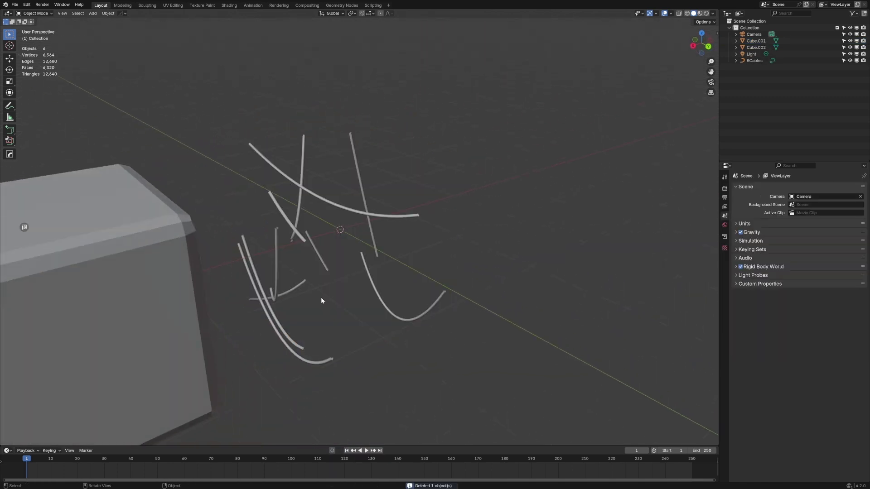
pyautogui.moveTo(305, 260); pyautogui.dragTo(376, 291, button='middle')
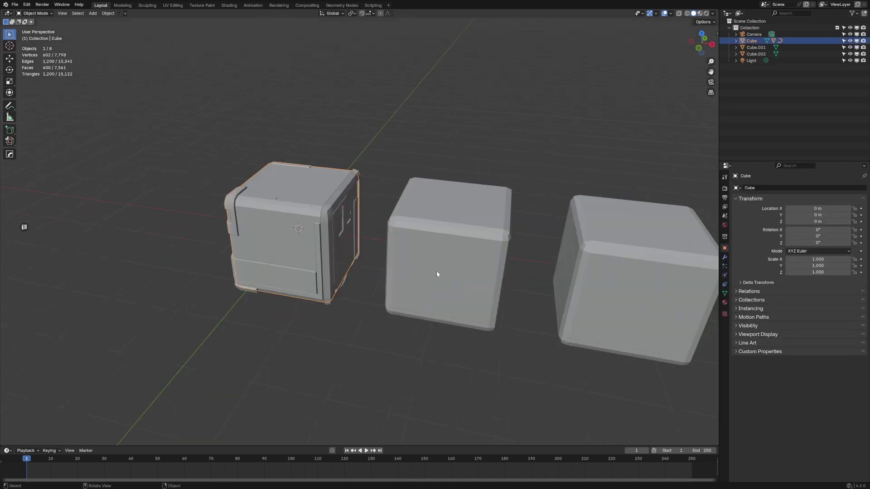
# Step: Add Plating Generator plates to the middle beveled cube
pyautogui.moveTo(436, 274); pyautogui.dragTo(336, 262, button='middle')
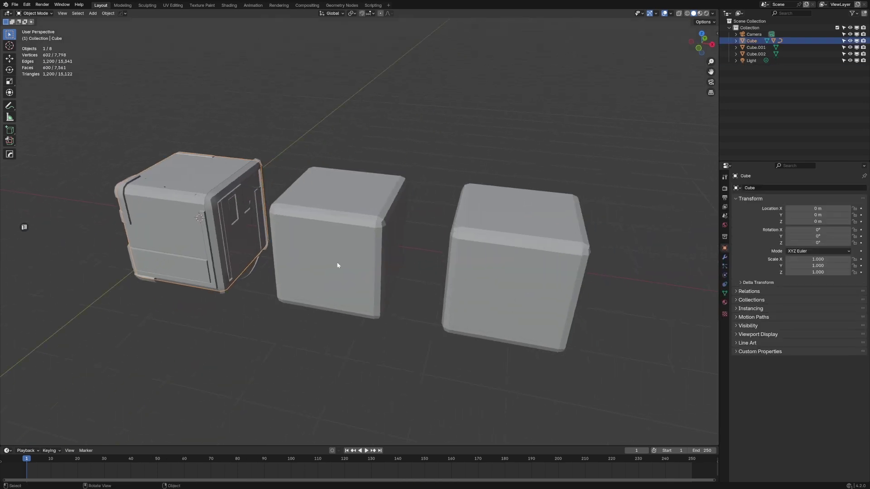
pyautogui.click(356, 271)
pyautogui.press('n')
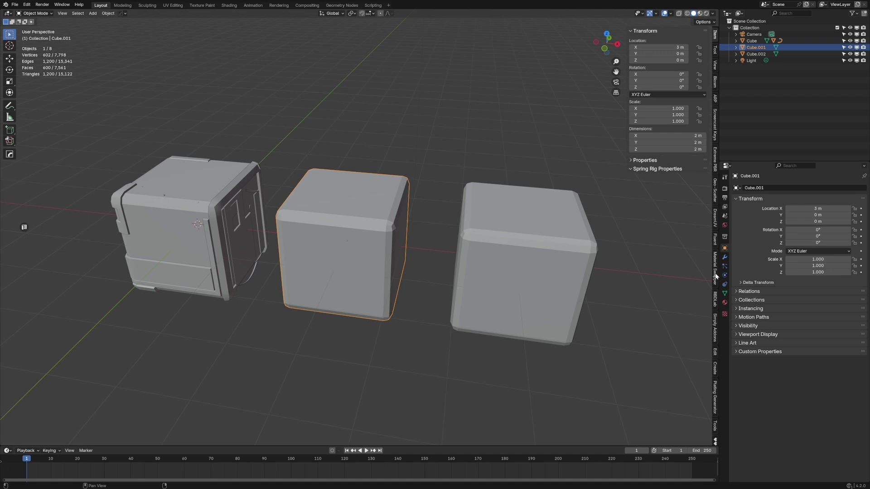
pyautogui.click(715, 398)
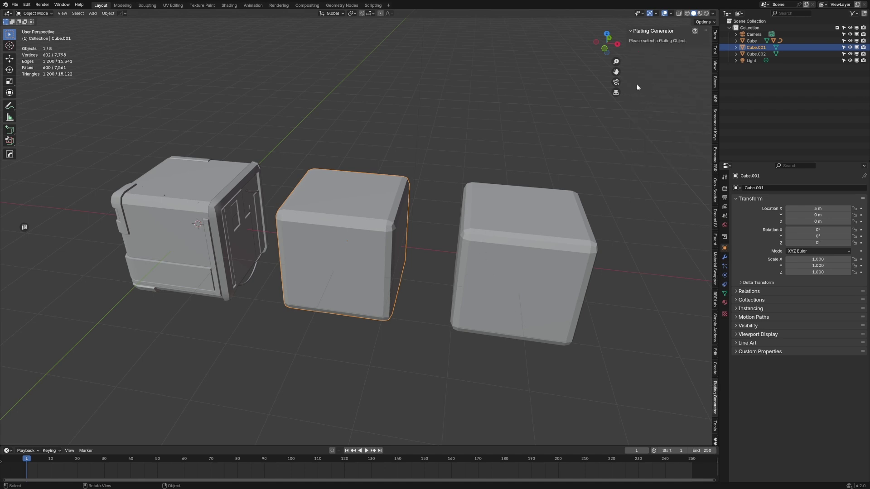
pyautogui.press('Tab')
pyautogui.moveTo(351, 208); pyautogui.dragTo(384, 226, button='middle')
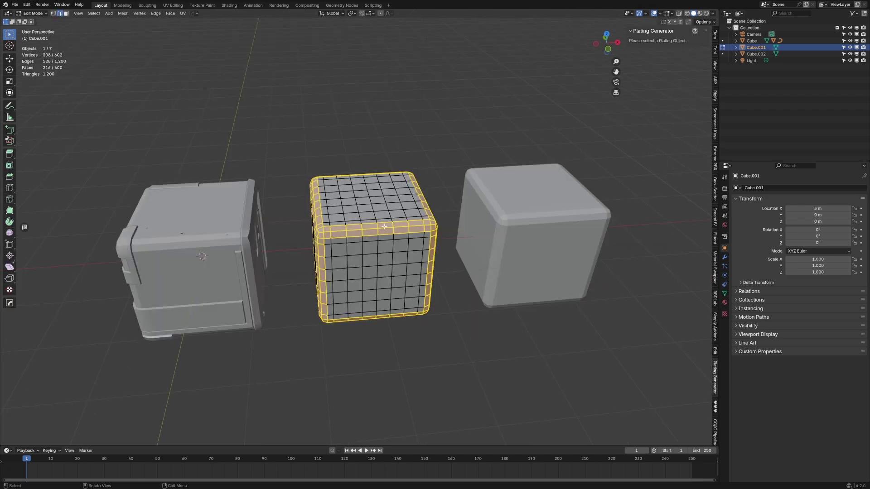
pyautogui.press('Tab')
pyautogui.press('F3')
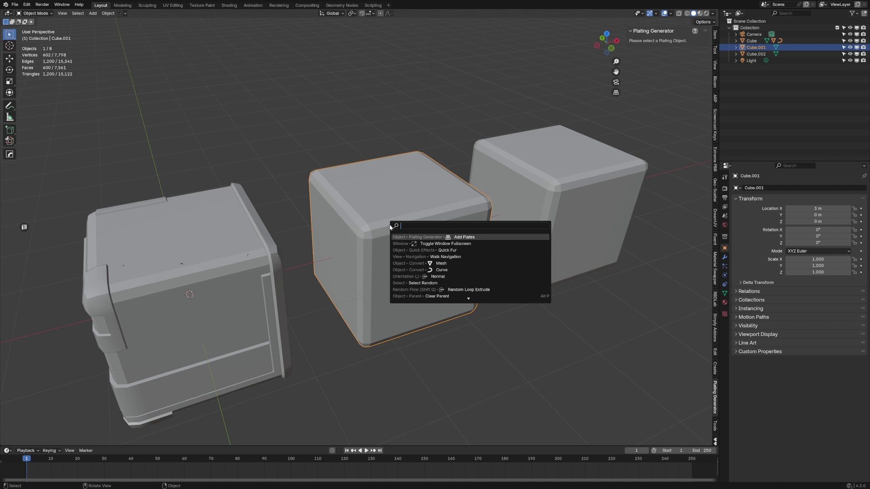
pyautogui.press('Return')
pyautogui.moveTo(390, 224); pyautogui.dragTo(407, 295, button='middle')
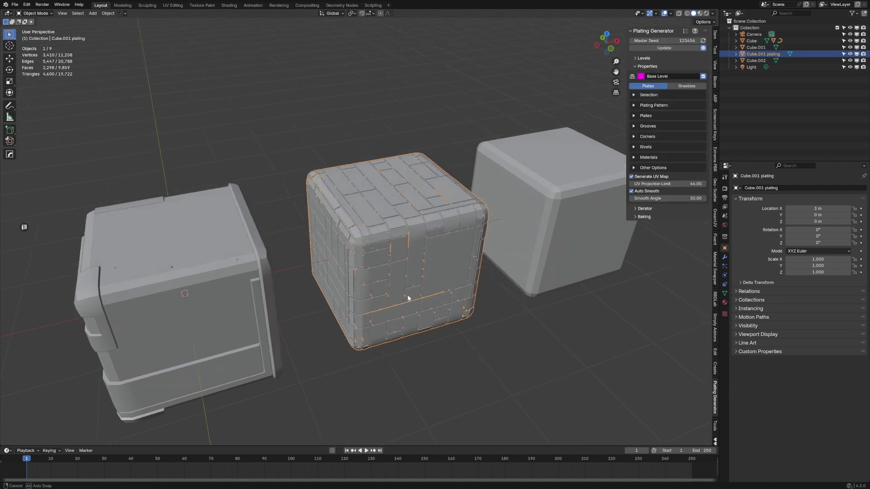
# Step: Expand the plating pattern, groove and rivet settings and enable rivets on the plated cube
pyautogui.click(633, 106)
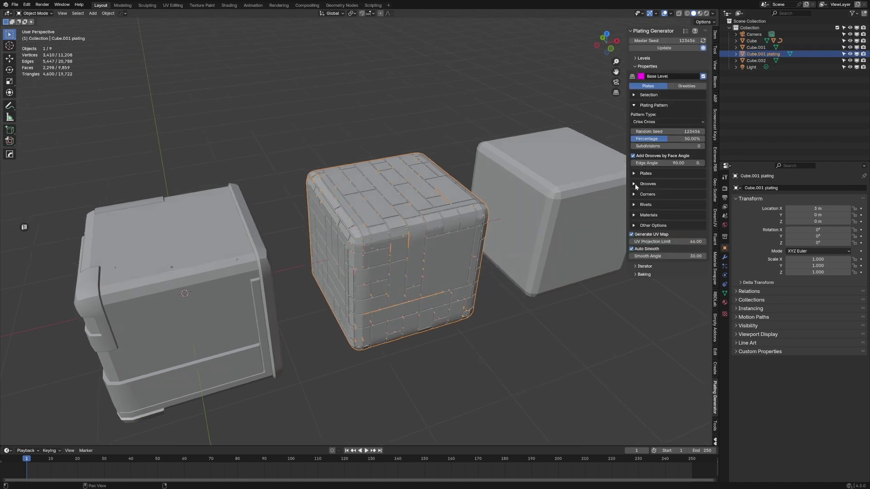
pyautogui.click(634, 184)
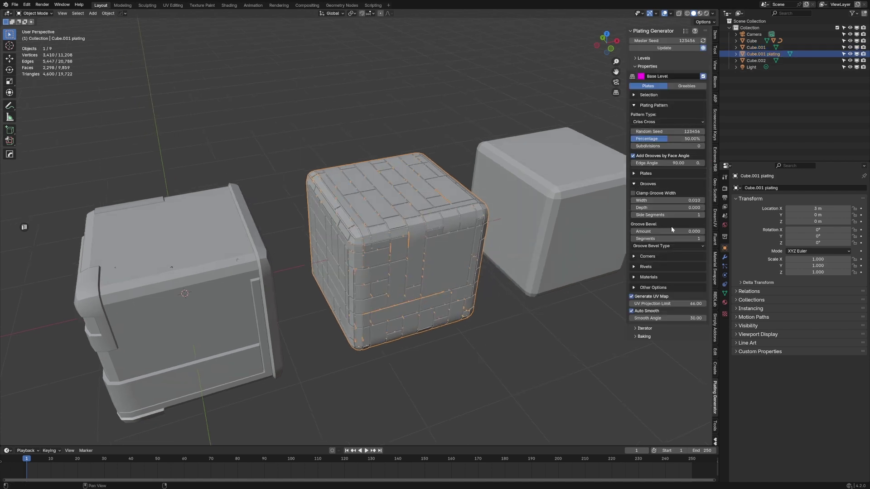
pyautogui.click(635, 268)
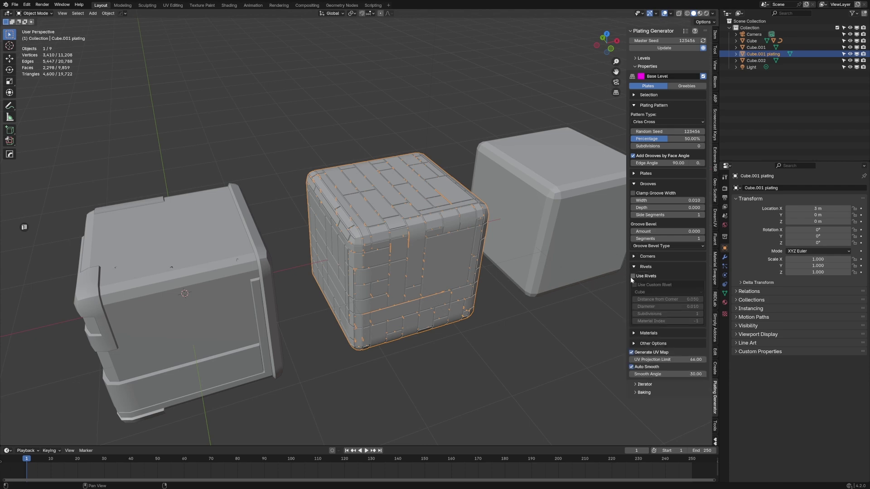
pyautogui.click(633, 276)
pyautogui.moveTo(489, 263); pyautogui.dragTo(395, 247, button='middle')
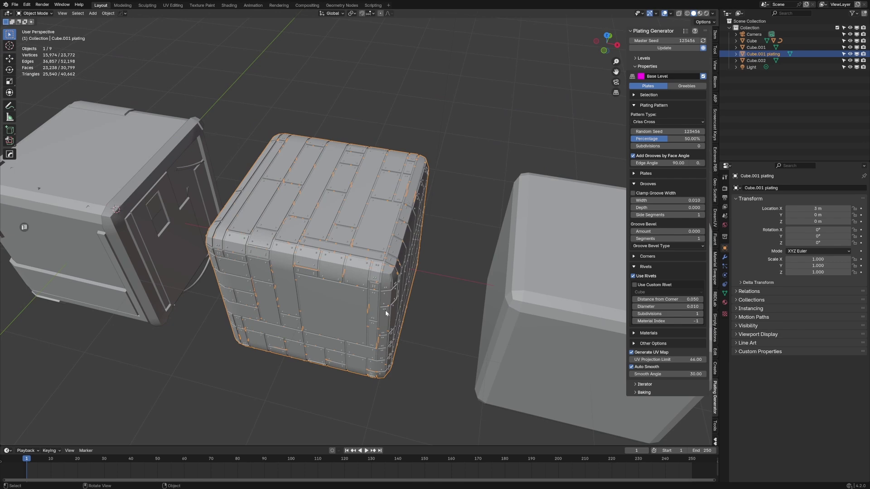
pyautogui.keyDown('shift'); pyautogui.moveTo(385, 310); pyautogui.dragTo(339, 245, button='middle'); pyautogui.keyUp('shift')
# Step: Select the third beveled cube and search the available commands for Discombobulator
pyautogui.click(514, 230)
pyautogui.keyDown('shift'); pyautogui.moveTo(515, 230); pyautogui.dragTo(468, 252, button='middle'); pyautogui.keyUp('shift')
pyautogui.press('F3')
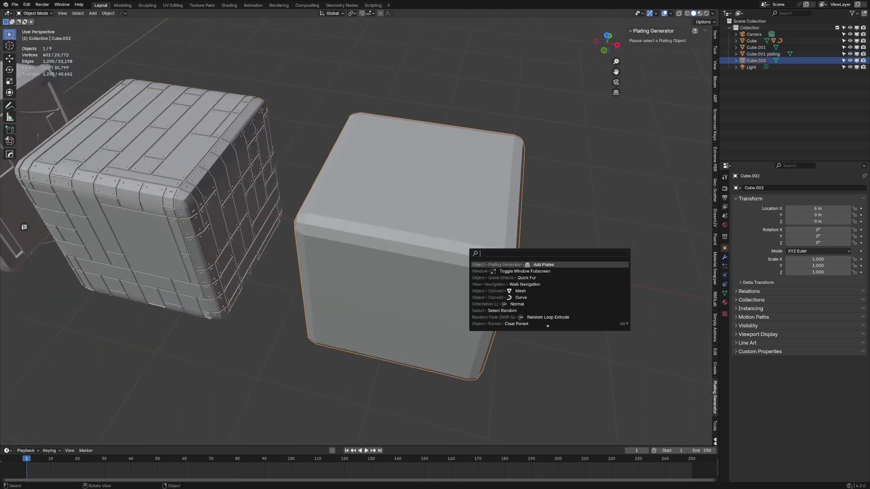
pyautogui.write('discom')
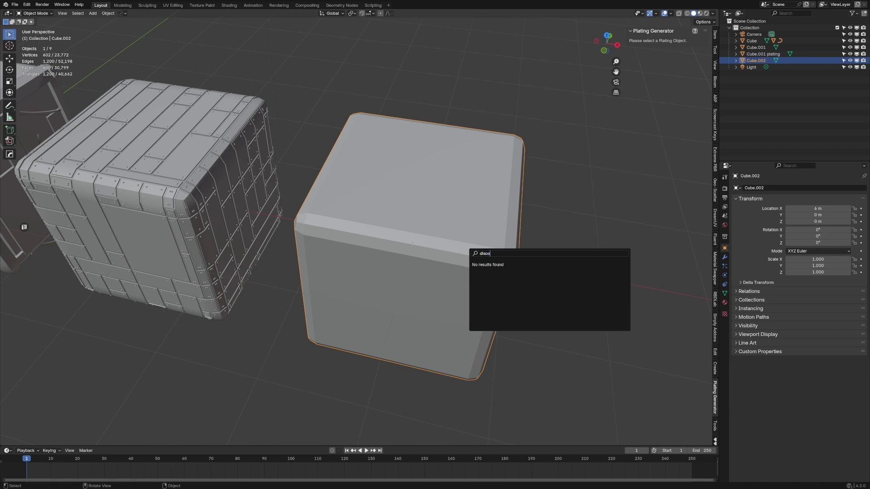
pyautogui.press('BackSpace')
pyautogui.press('BackSpace')
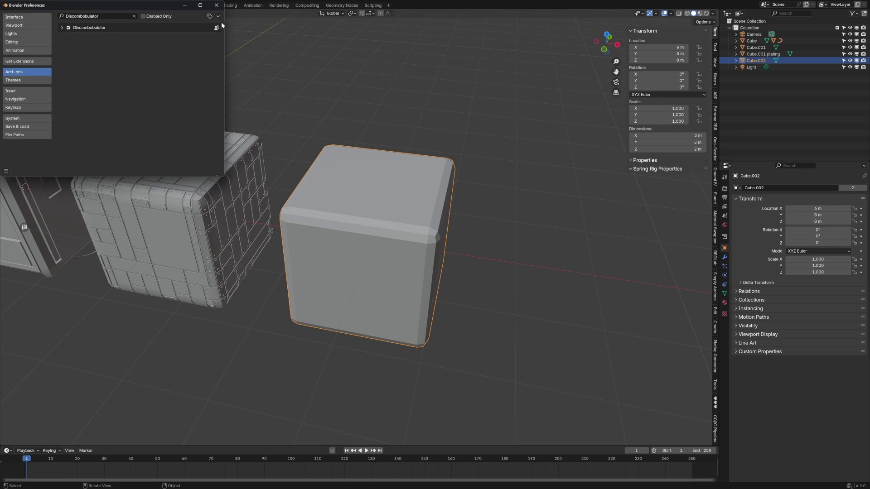
# Step: Close the preferences and generate a Discombobulator mesh on the third cube with min height 0.23 and max height 0.49
pyautogui.click(216, 5)
pyautogui.hotkey('shift', 'a')
pyautogui.moveTo(451, 230)
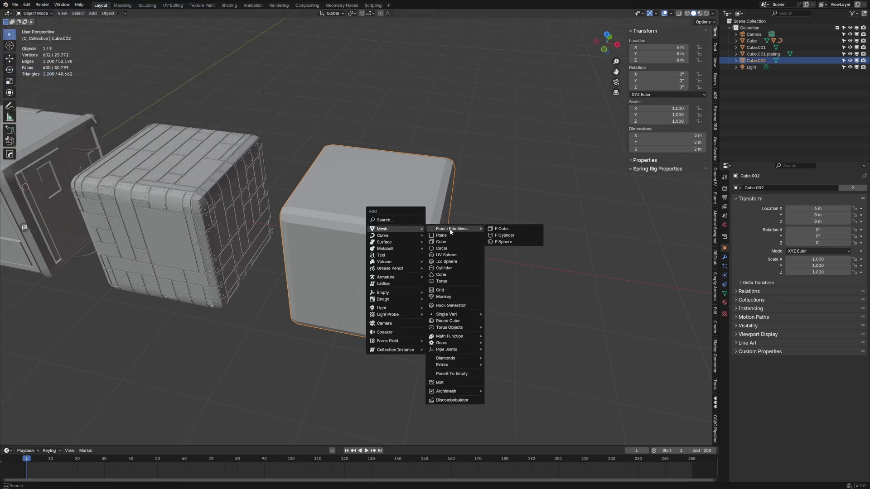
pyautogui.click(455, 400)
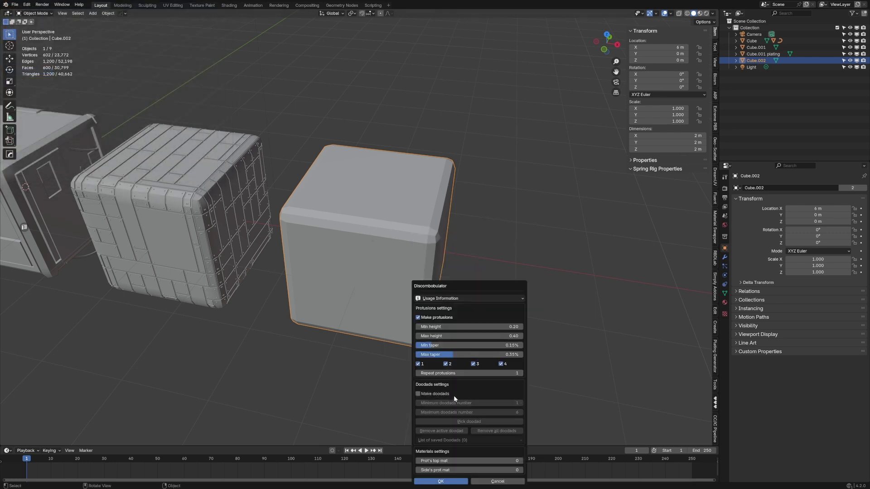
pyautogui.click(566, 248)
pyautogui.click(566, 257)
pyautogui.click(566, 258)
pyautogui.click(566, 258)
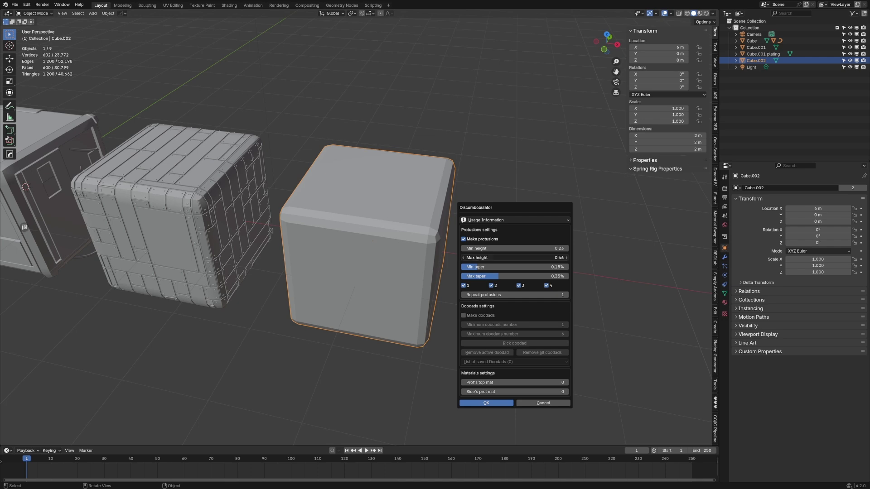
pyautogui.click(488, 402)
pyautogui.moveTo(376, 281); pyautogui.dragTo(356, 190, button='middle')
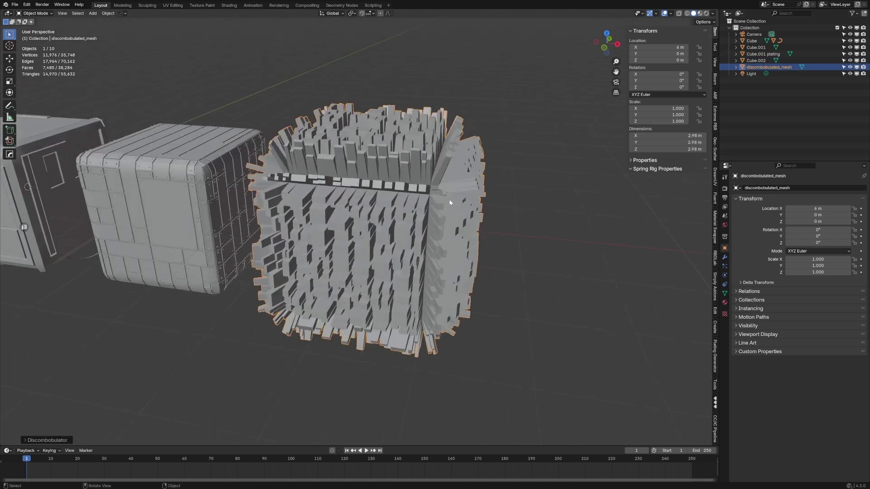
pyautogui.moveTo(450, 203); pyautogui.dragTo(425, 206, button='middle')
# Step: Set the Discombobulator's max taper to 0%, min height to 0.02 and max height to 0.05
pyautogui.click(45, 439)
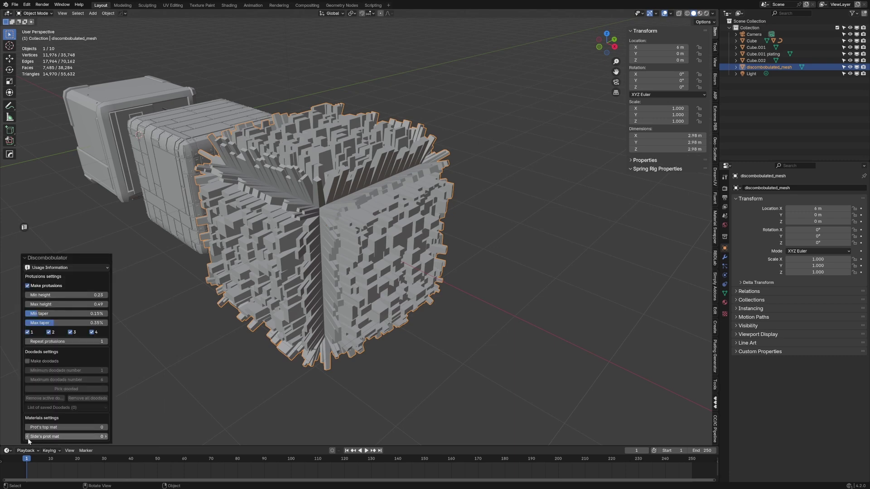
pyautogui.moveTo(53, 322); pyautogui.dragTo(26, 322)
pyautogui.moveTo(72, 294); pyautogui.dragTo(767, 304)
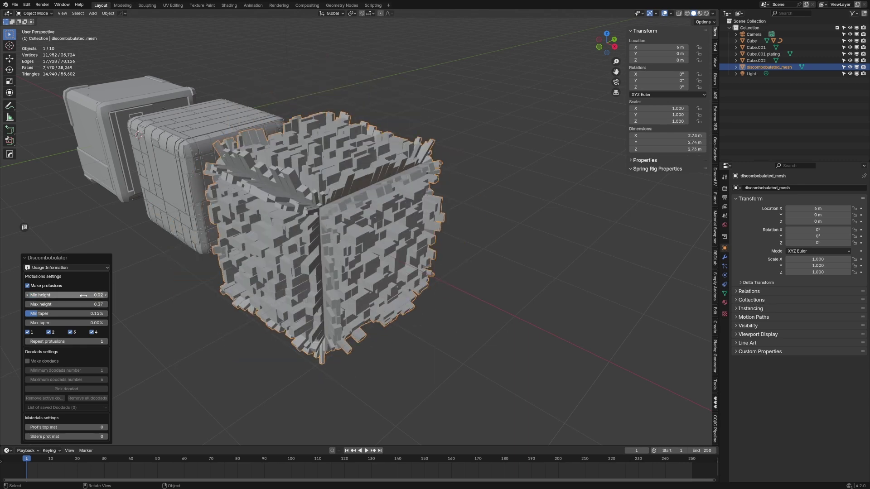
pyautogui.click(82, 304)
pyautogui.write('.05')
pyautogui.press('Return')
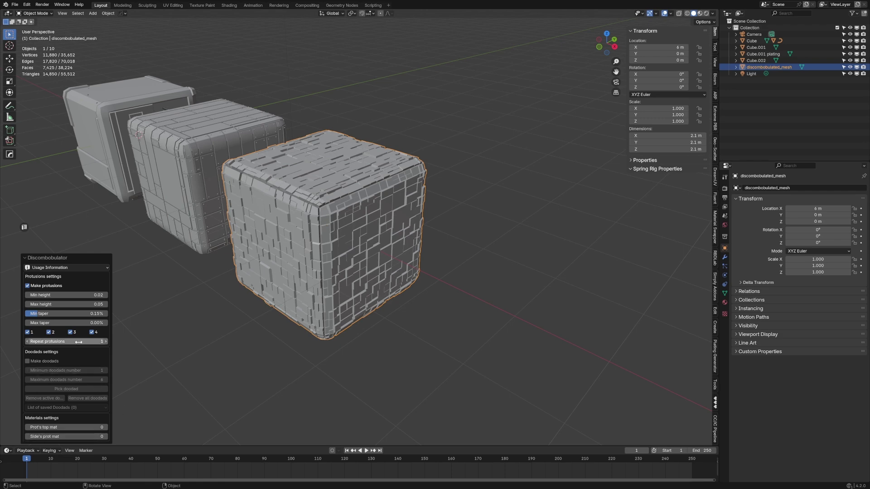
# Step: Compare the surface detailing of the discombobulated, plated and panelled cubes
pyautogui.scroll(-2, 313, 303)
pyautogui.moveTo(312, 303); pyautogui.dragTo(356, 313, button='middle')
pyautogui.scroll(3, 356, 314)
pyautogui.click(466, 305)
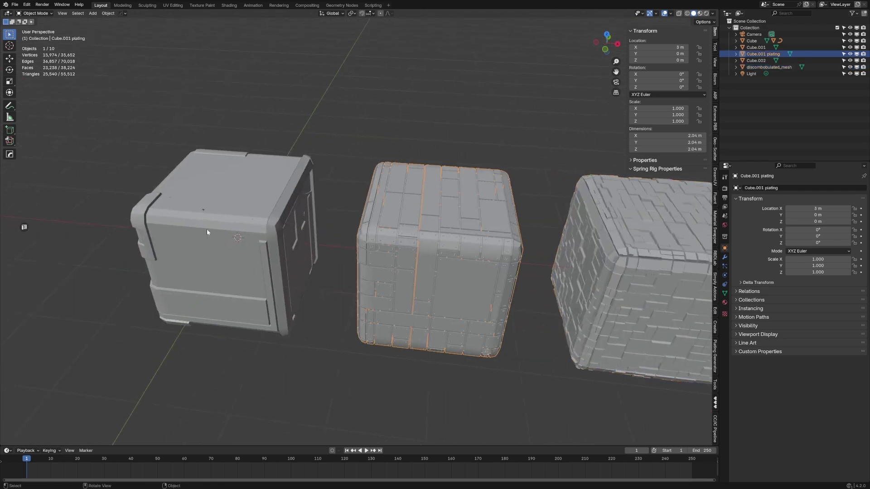
pyautogui.click(307, 244)
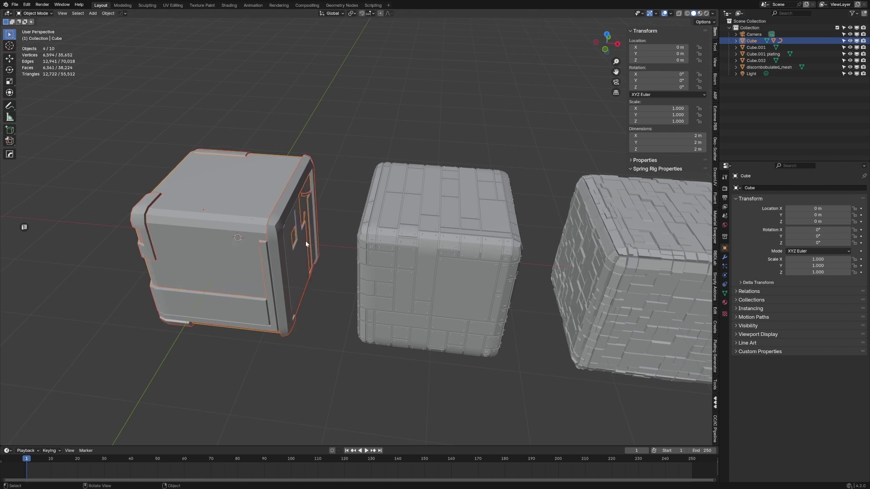
pyautogui.keyDown('shift'); pyautogui.moveTo(442, 347); pyautogui.dragTo(386, 339, button='middle'); pyautogui.keyUp('shift')
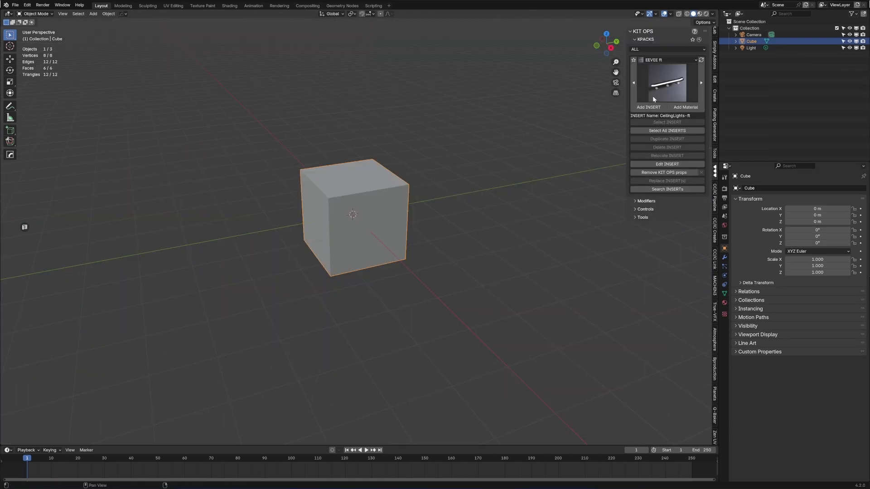
# Step: Choose the MA-Cutters-Medium KPACK and place its adv_cube2_3 insert on a side face of the cube
pyautogui.click(671, 89)
pyautogui.click(672, 59)
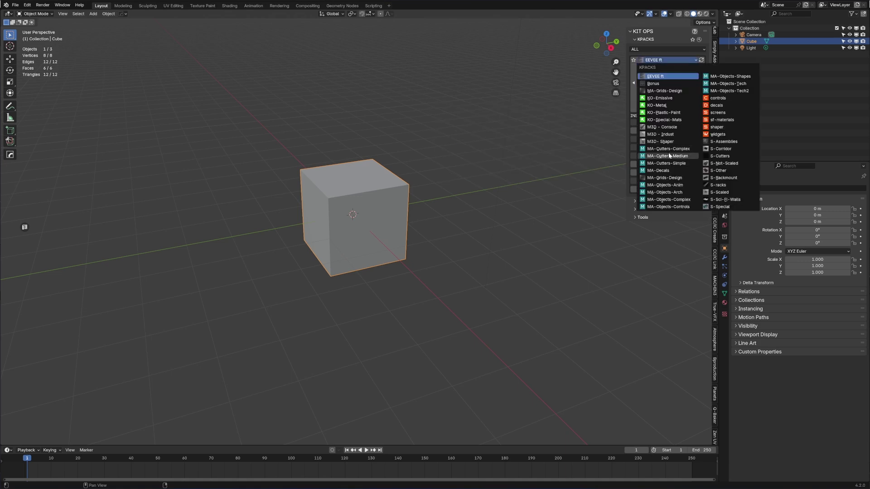
pyautogui.press('Return')
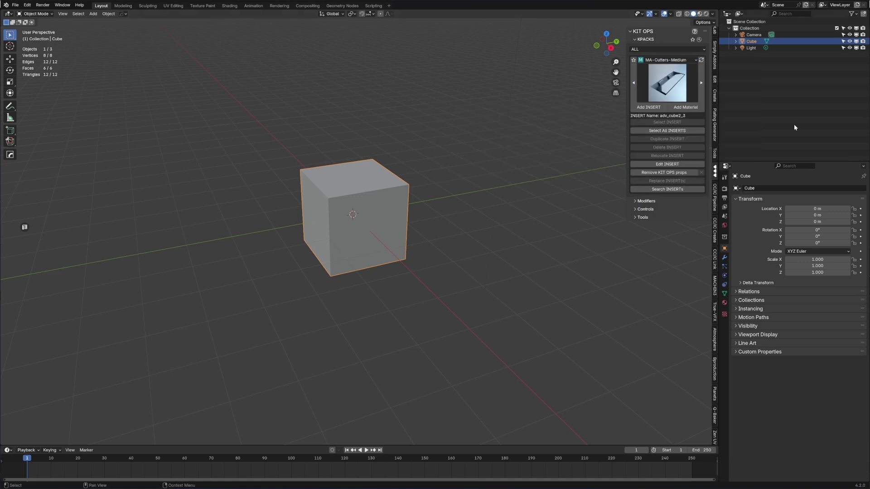
pyautogui.click(656, 107)
pyautogui.click(367, 197)
# Step: Scale the cutter insert to about 0.774 and move it along Z to about 0.602 m on the cube's face
pyautogui.press('s')
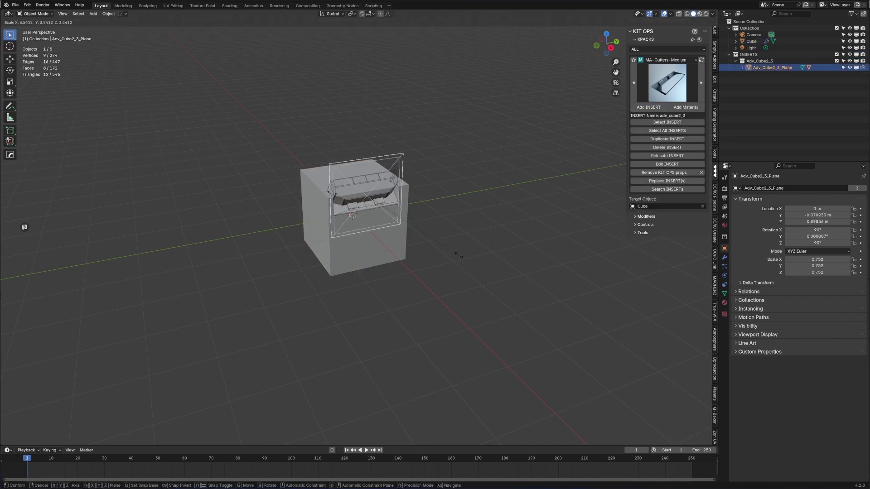
pyautogui.click(468, 255)
pyautogui.press('g')
pyautogui.press('z')
pyautogui.click(463, 267)
pyautogui.click(487, 217)
pyautogui.scroll(4, 432, 216)
pyautogui.moveTo(487, 217); pyautogui.dragTo(400, 203, button='middle')
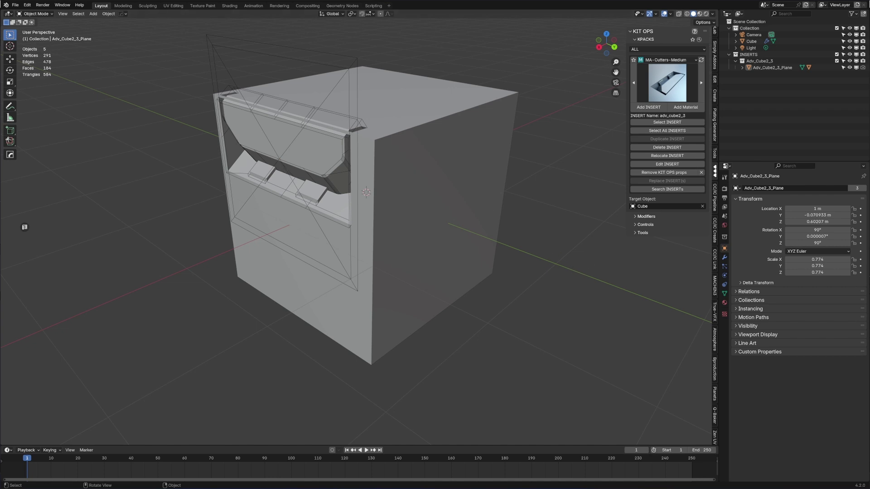
# Step: Split the 3D viewport and turn the new area into an Asset Browser
pyautogui.moveTo(3, 11); pyautogui.dragTo(315, 30)
pyautogui.click(9, 14)
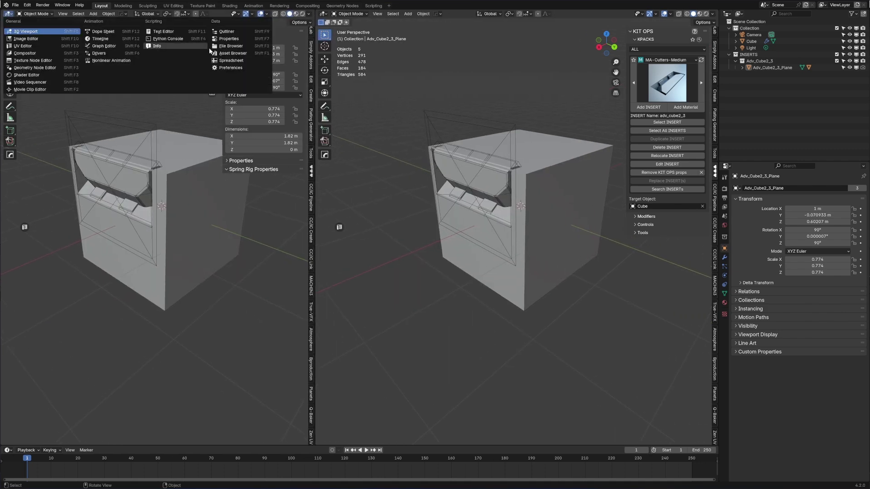
pyautogui.click(238, 52)
# Step: Show the KitBash Markom3D 1 catalog from Markom3D's Kitbashing assets and turn the cube to a plain side
pyautogui.click(45, 121)
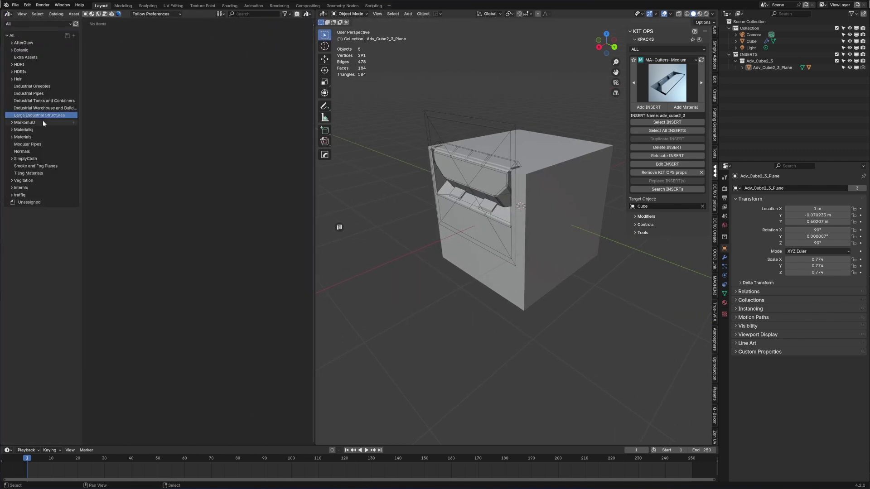
pyautogui.click(11, 122)
pyautogui.click(27, 136)
pyautogui.click(16, 137)
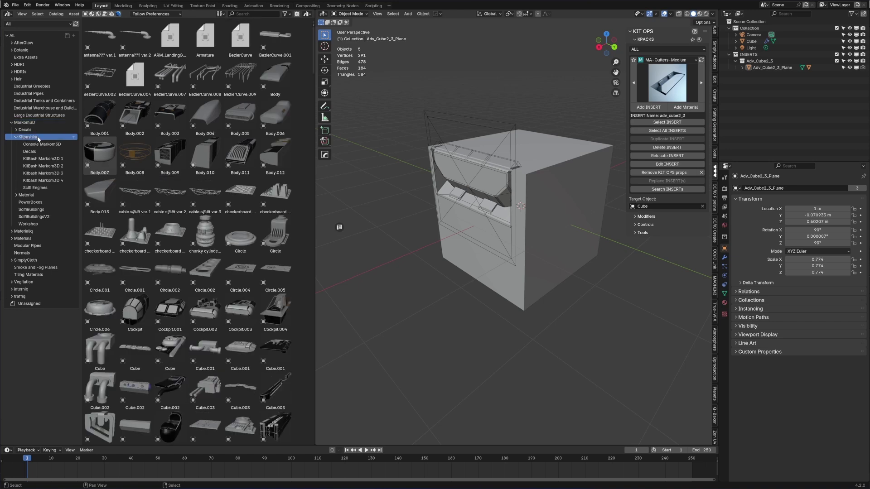
pyautogui.click(61, 160)
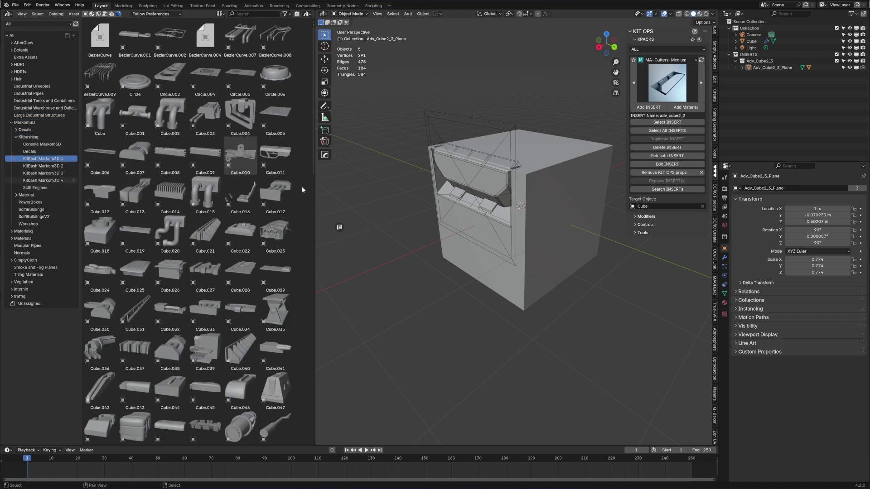
pyautogui.moveTo(423, 264); pyautogui.dragTo(402, 273, button='middle')
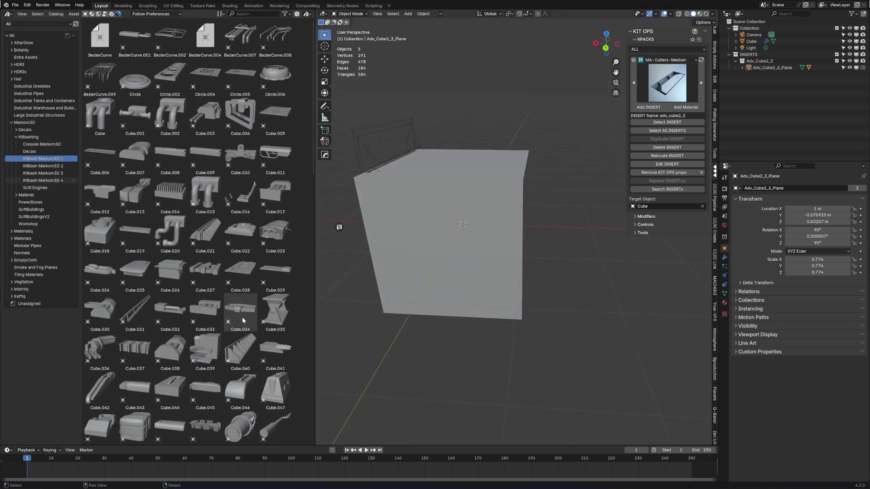
# Step: Add the Cube.026 kitbash asset to the scene and scale it down to about 0.101
pyautogui.moveTo(170, 272); pyautogui.dragTo(468, 243)
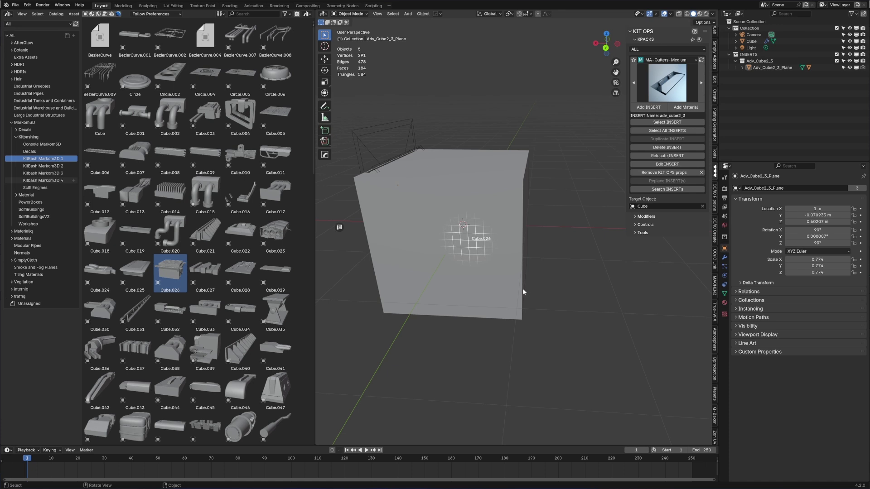
pyautogui.moveTo(523, 289); pyautogui.dragTo(524, 286)
pyautogui.press('s')
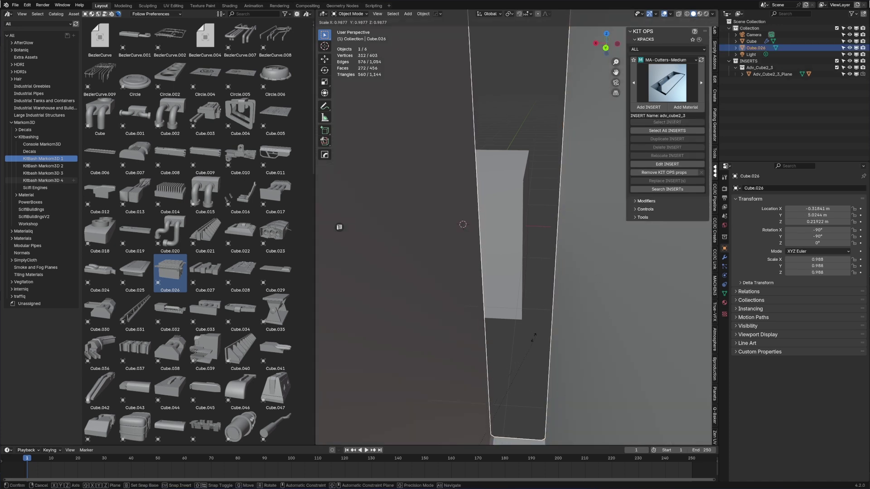
pyautogui.click(534, 338)
pyautogui.press('KP_Decimal')
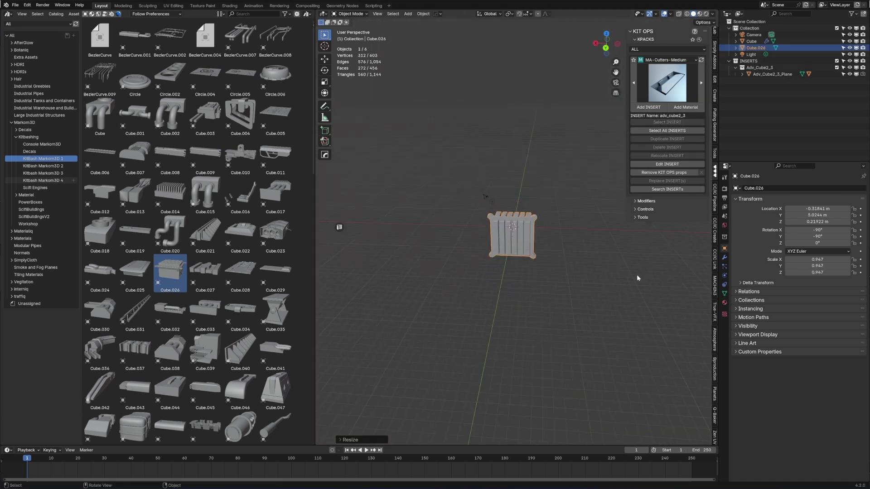
pyautogui.press('s')
pyautogui.click(506, 232)
# Step: Move the grille asset onto the cube's plain side face, at about X -0.335, Y 1.001, Z 0.171 m
pyautogui.press('g')
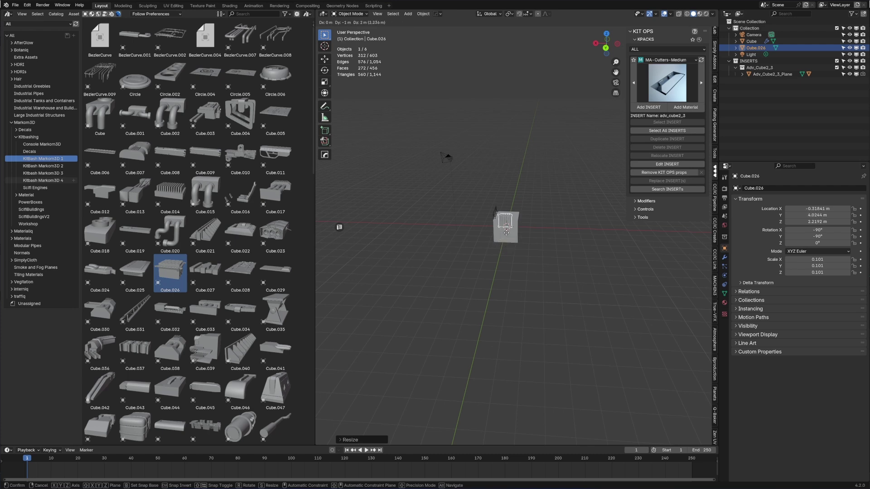
pyautogui.click(506, 239)
pyautogui.moveTo(520, 238); pyautogui.dragTo(645, 247, button='middle')
pyautogui.scroll(3, 461, 239)
pyautogui.press('g')
pyautogui.click(517, 237)
pyautogui.scroll(5, 517, 240)
pyautogui.press('g')
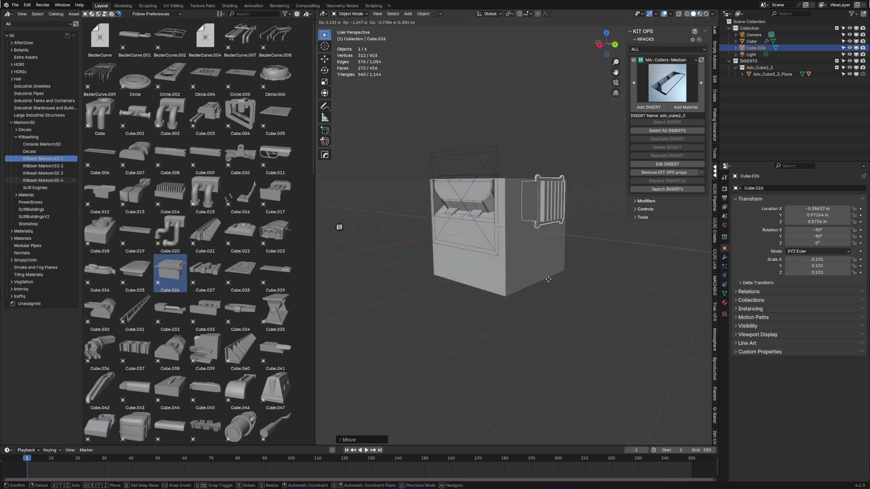
pyautogui.click(572, 276)
pyautogui.scroll(4, 565, 288)
pyautogui.moveTo(573, 277); pyautogui.dragTo(515, 213, button='middle')
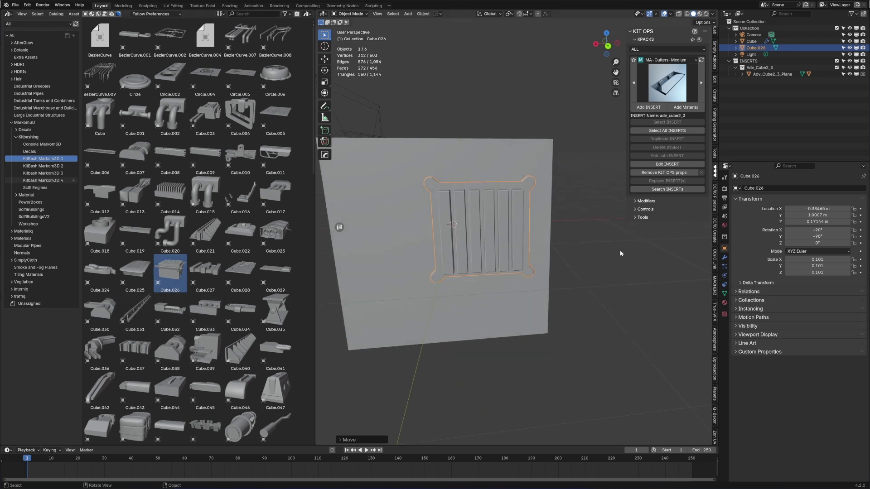
# Step: Place the mx_smrivet insert from the MA-Cutters-Medium KPACK near the upper corner of the face beside the grille
pyautogui.moveTo(620, 254); pyautogui.dragTo(577, 243, button='middle')
pyautogui.scroll(-2, 381, 244)
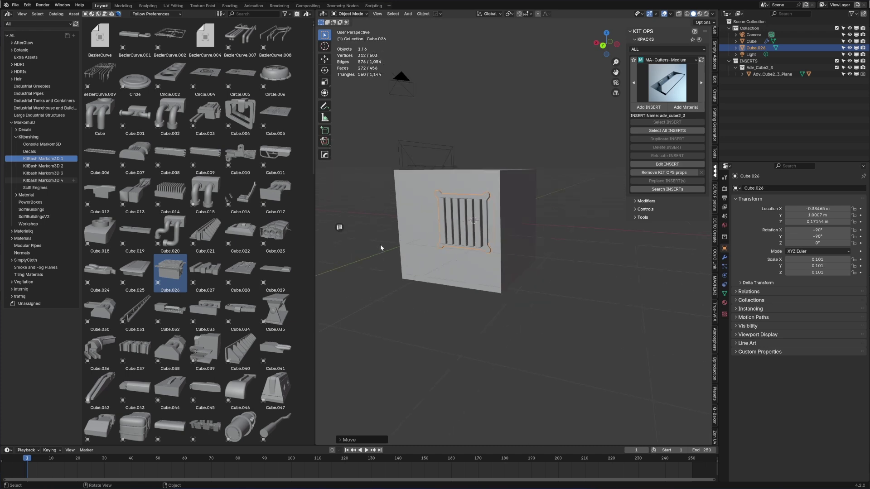
pyautogui.moveTo(380, 243); pyautogui.dragTo(475, 276, button='middle')
pyautogui.scroll(2, 476, 276)
pyautogui.click(555, 127)
pyautogui.moveTo(556, 129); pyautogui.dragTo(507, 217, button='middle')
pyautogui.click(641, 92)
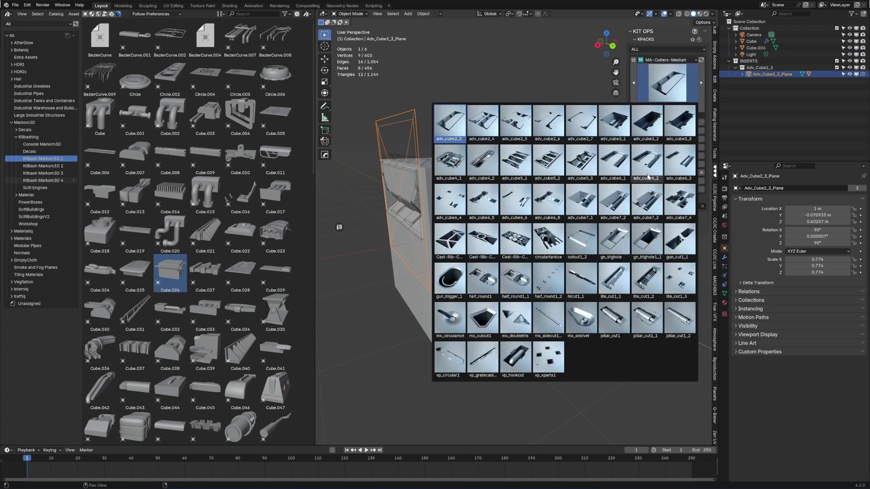
pyautogui.click(574, 360)
pyautogui.moveTo(580, 326); pyautogui.dragTo(514, 277, button='middle')
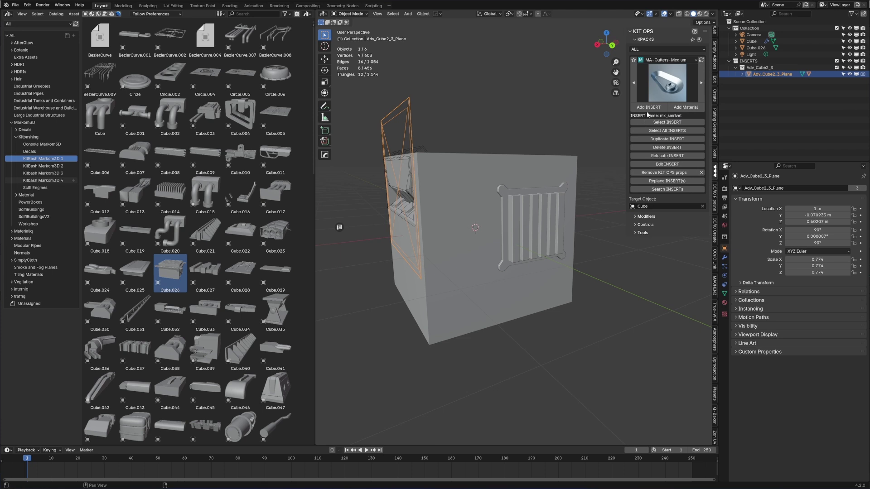
pyautogui.click(514, 277)
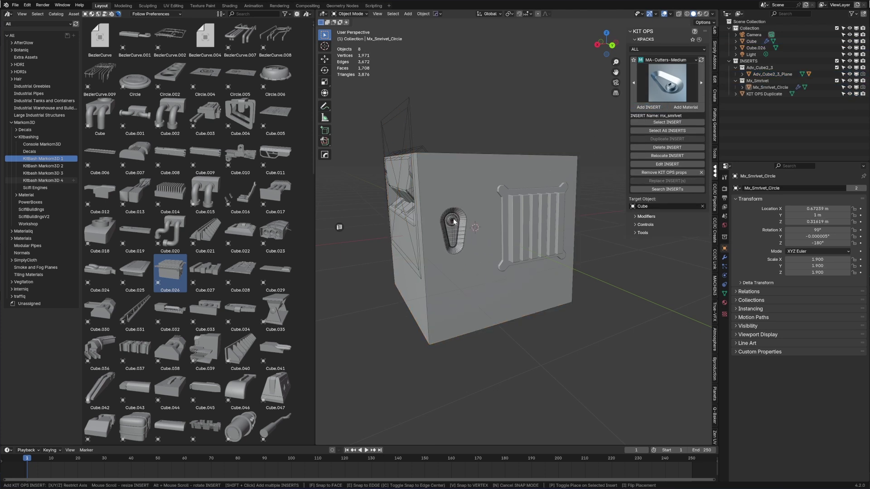
pyautogui.click(460, 247)
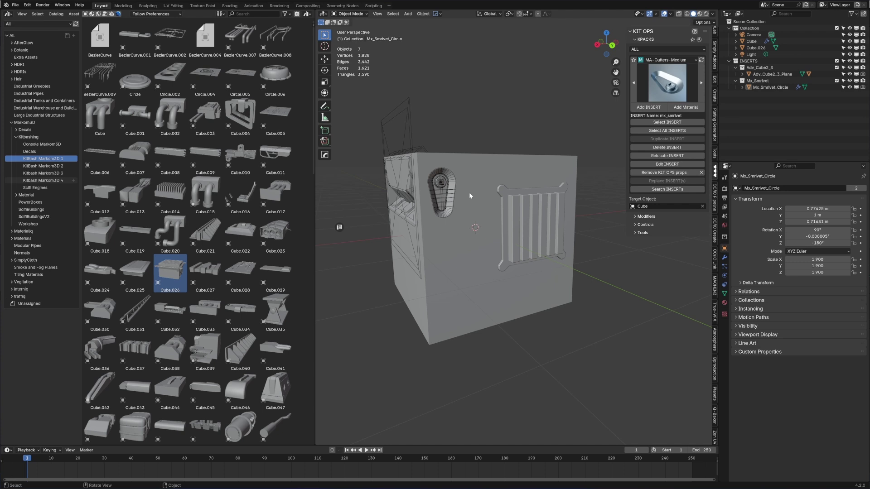
# Step: Snap the 3D cursor to the grille asset and add a mesh cube there
pyautogui.moveTo(527, 229); pyautogui.dragTo(509, 224, button='middle')
pyautogui.click(509, 223)
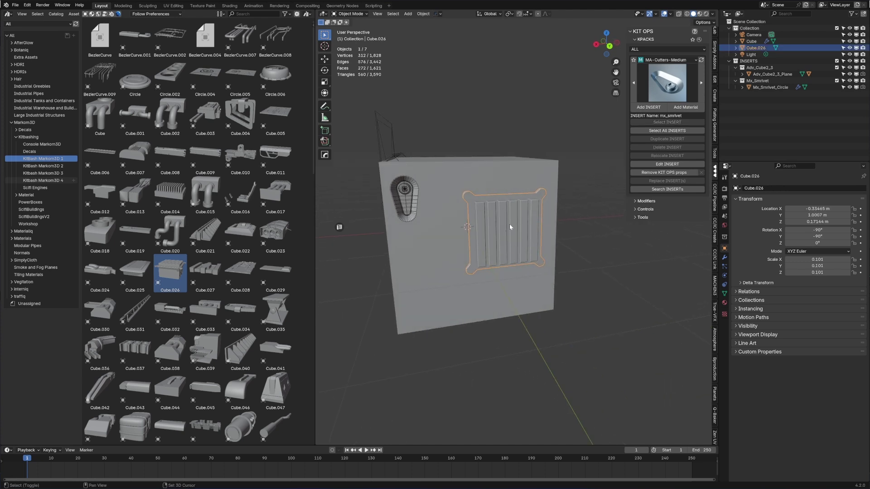
pyautogui.hotkey('shift', 'a')
pyautogui.hotkey('shift', 's')
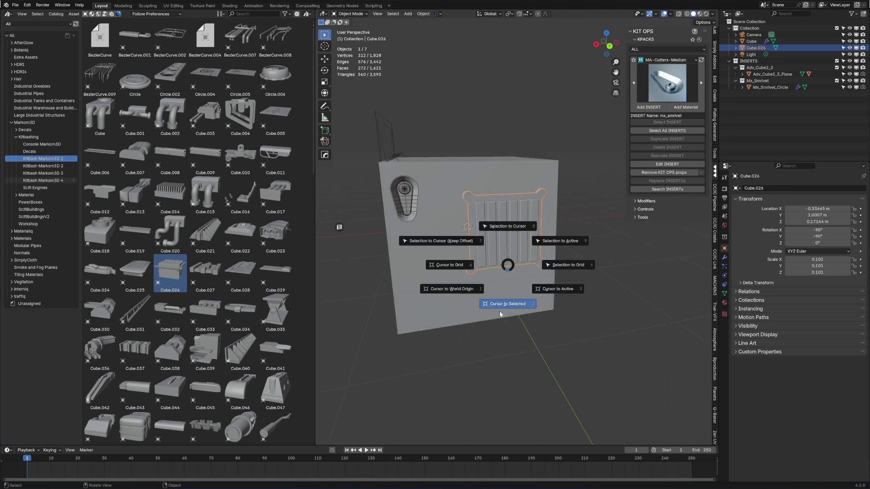
pyautogui.click(504, 306)
pyautogui.hotkey('shift', 'a')
pyautogui.moveTo(510, 293)
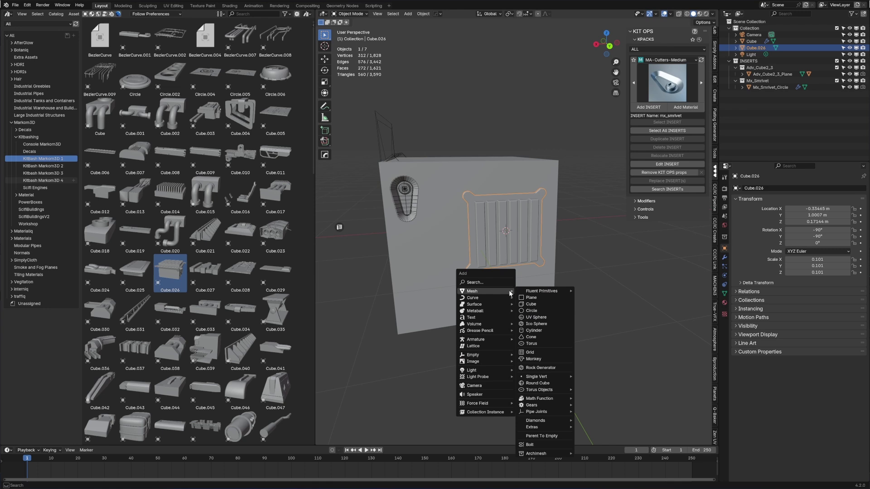
pyautogui.click(530, 305)
# Step: Scale the new cube's mesh in Edit Mode to about half size so it covers the grille's inner area
pyautogui.press('Tab')
pyautogui.press('s')
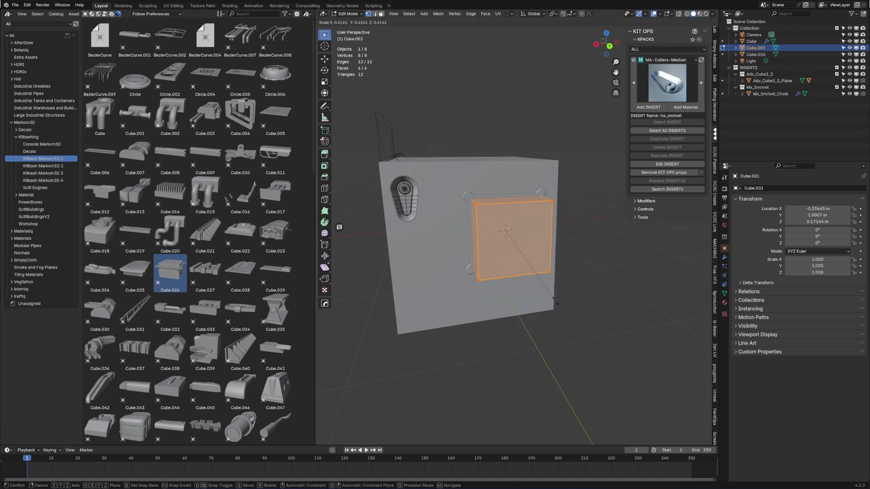
pyautogui.click(563, 309)
pyautogui.press('KP_3')
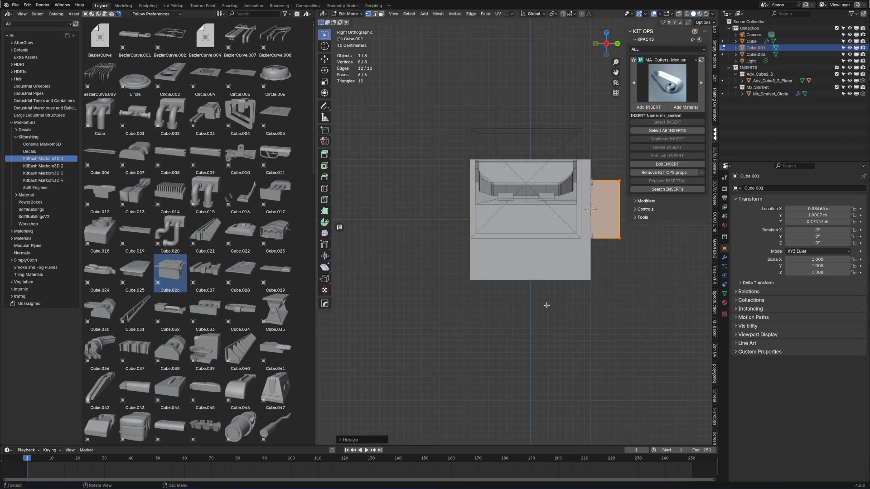
pyautogui.moveTo(471, 247); pyautogui.dragTo(566, 312, button='middle')
pyautogui.scroll(4, 609, 338)
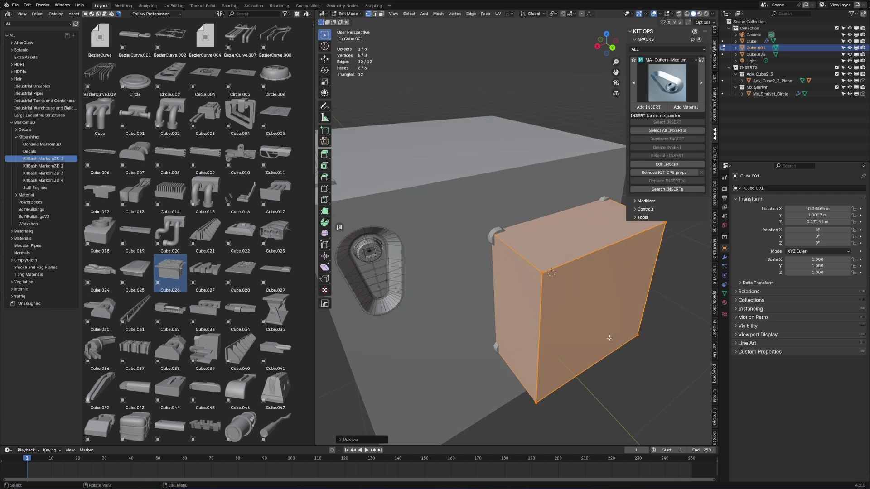
pyautogui.scroll(-4, 543, 297)
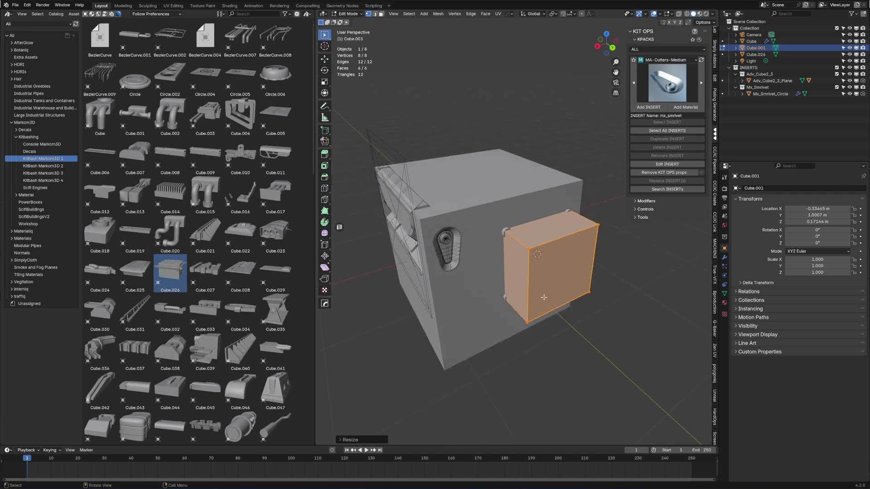
# Step: Subtract the small cube from the large cube with a HardOps Boolean difference to form a recess behind the grille
pyautogui.press('Tab')
pyautogui.moveTo(518, 265); pyautogui.dragTo(489, 227, button='middle')
pyautogui.keyDown('shift'); pyautogui.click(505, 217); pyautogui.keyUp('shift')
pyautogui.keyDown('shift'); pyautogui.click(502, 220); pyautogui.keyUp('shift')
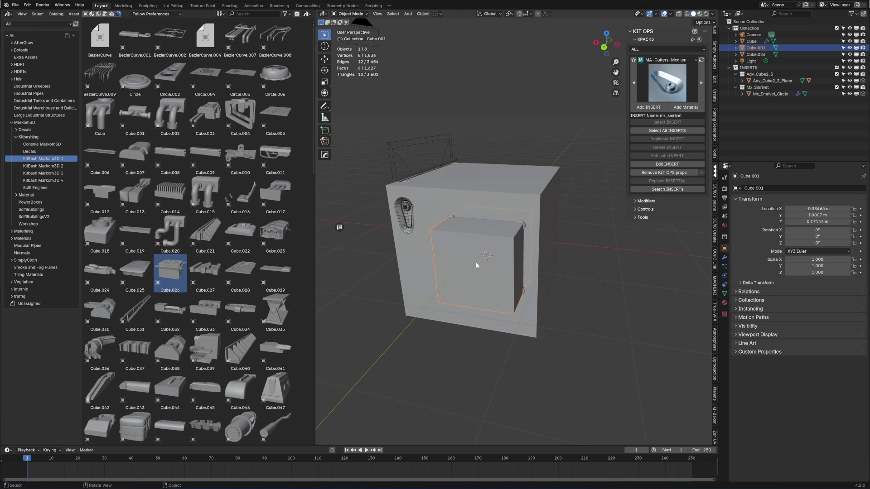
pyautogui.keyDown('shift'); pyautogui.click(488, 203); pyautogui.keyUp('shift')
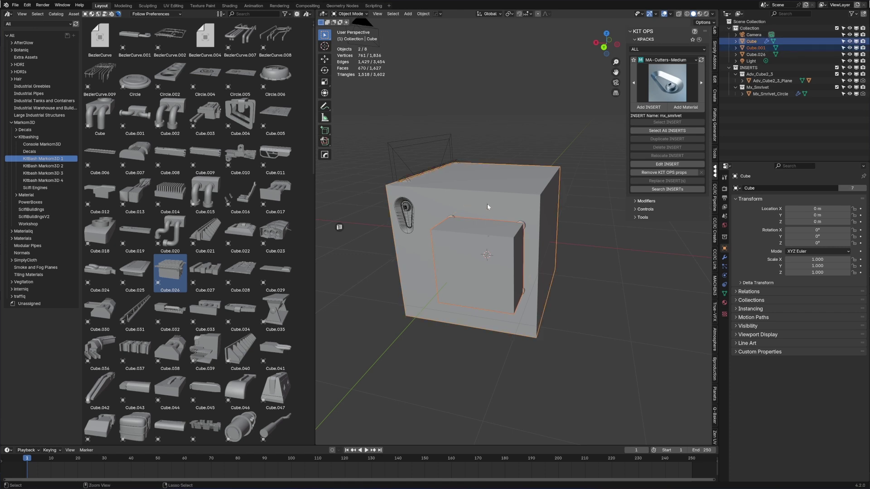
pyautogui.press('ctrl+KP_Subtract')
pyautogui.scroll(2, 620, 259)
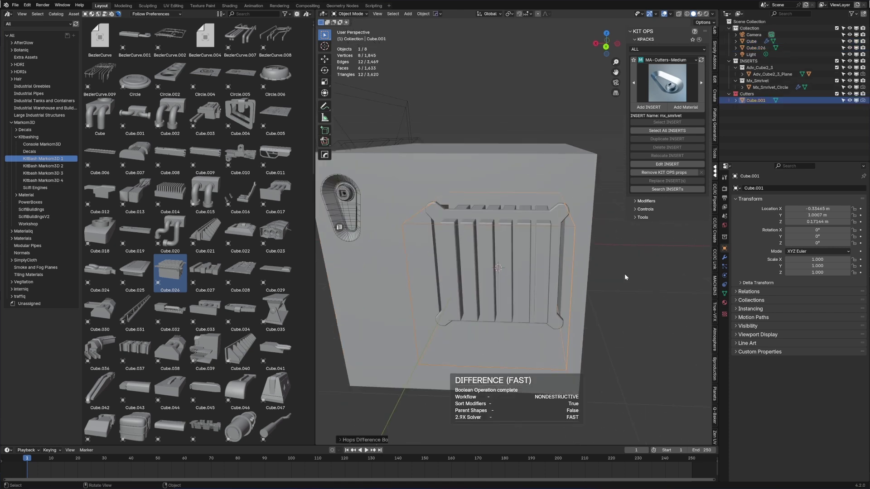
pyautogui.click(624, 274)
pyautogui.moveTo(590, 233); pyautogui.dragTo(512, 152, button='middle')
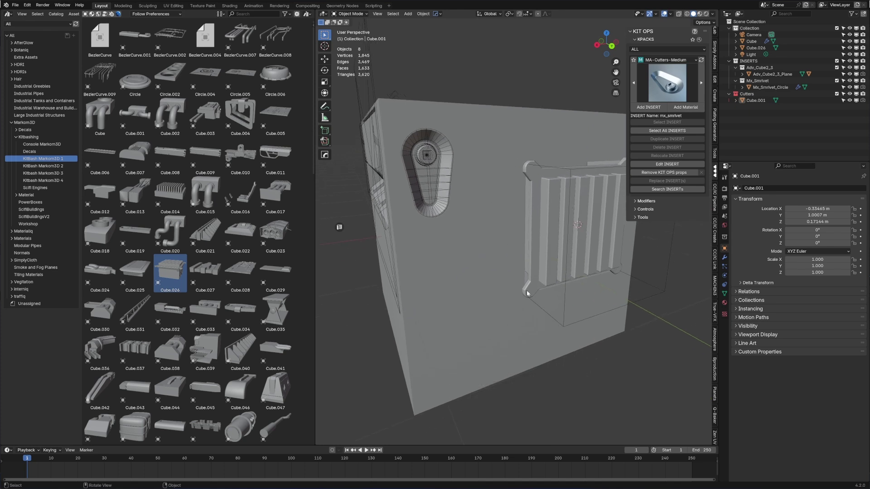
pyautogui.moveTo(513, 290); pyautogui.dragTo(427, 273, button='middle')
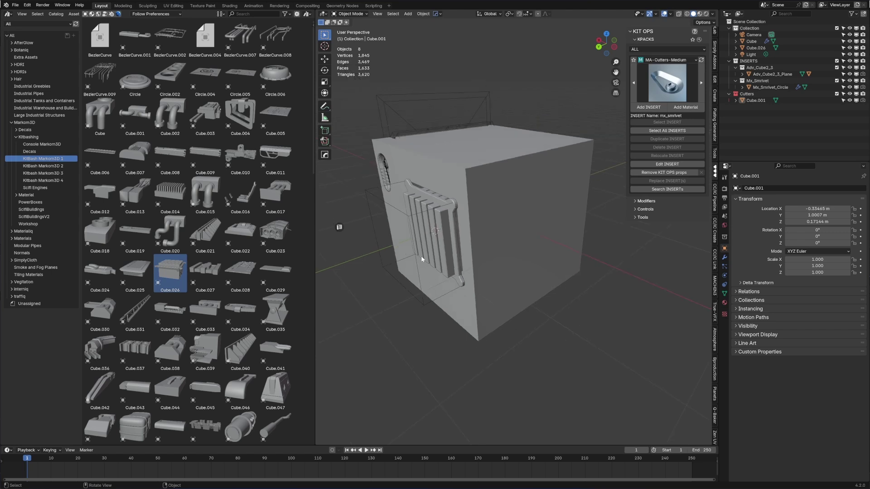